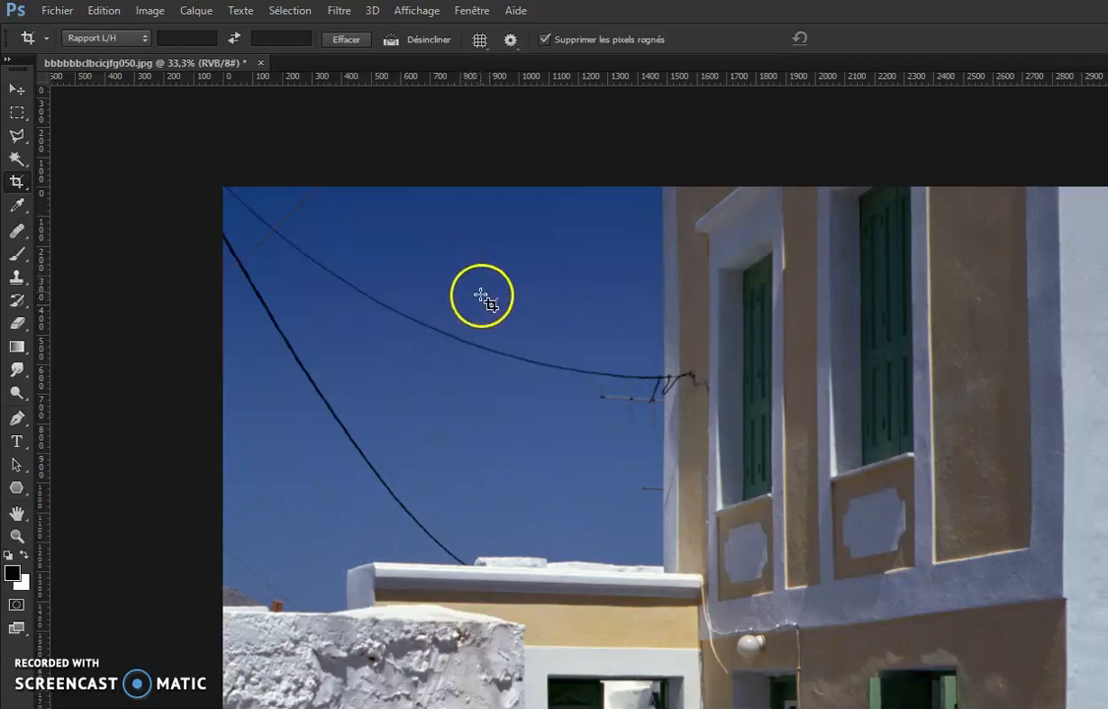
- Remove the middle stretch of the thin upper cable from the blue sky with the Healing Brush
key(s)
click(518, 360)
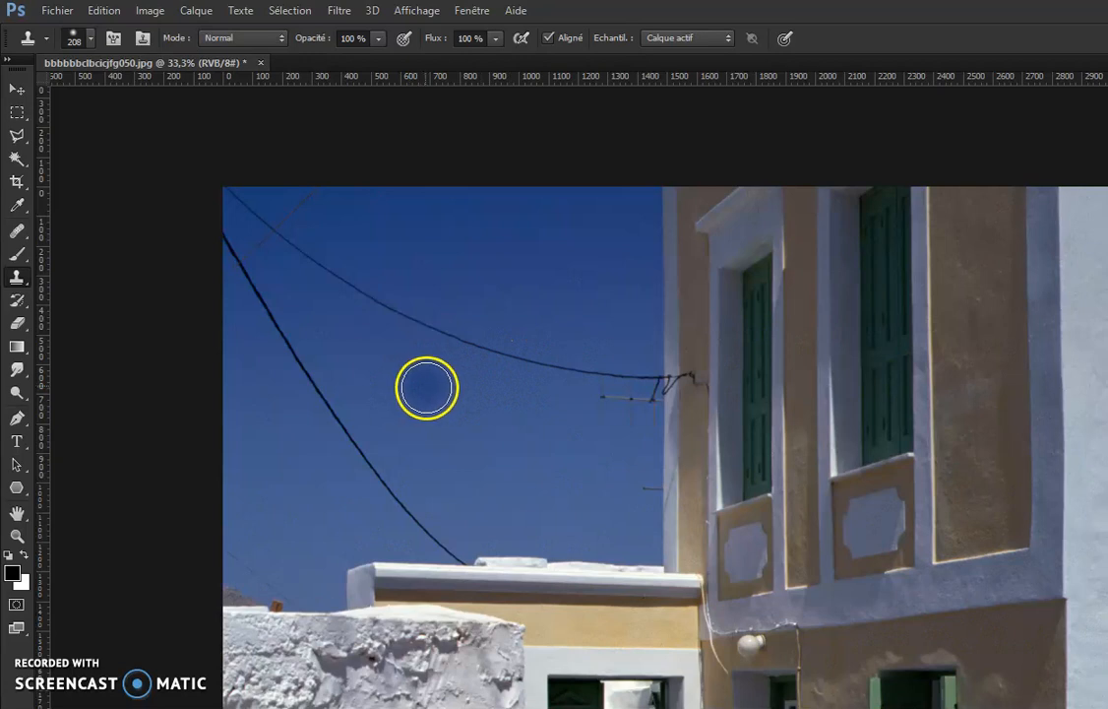
key(j)
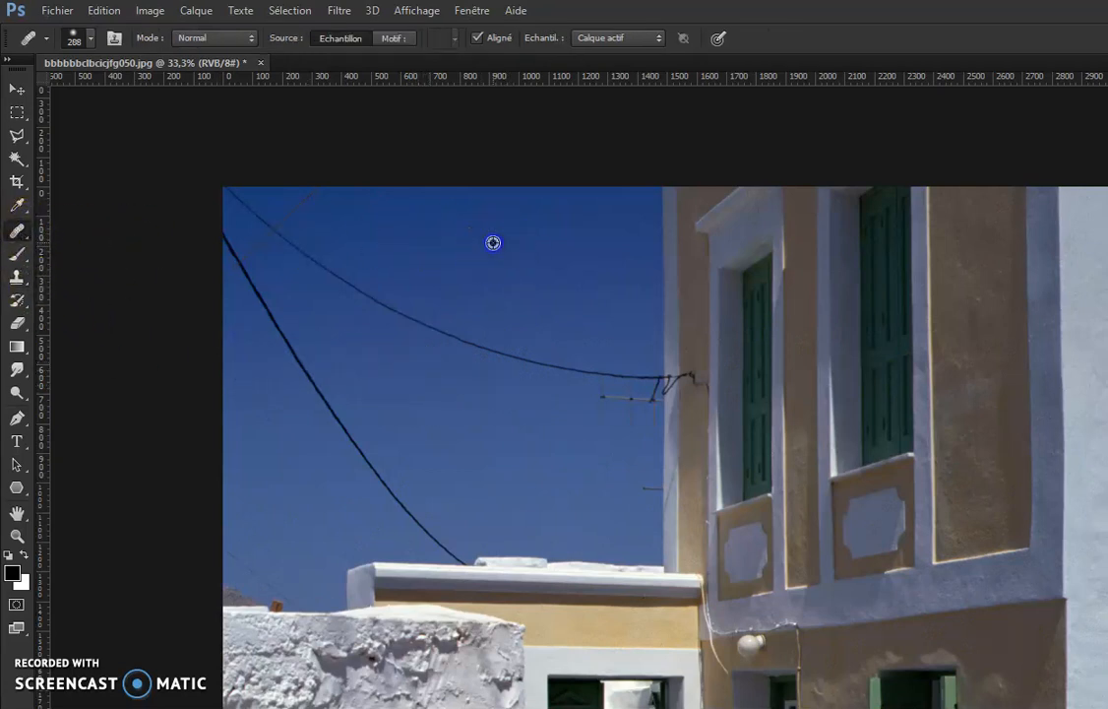
drag(408, 312, 501, 360)
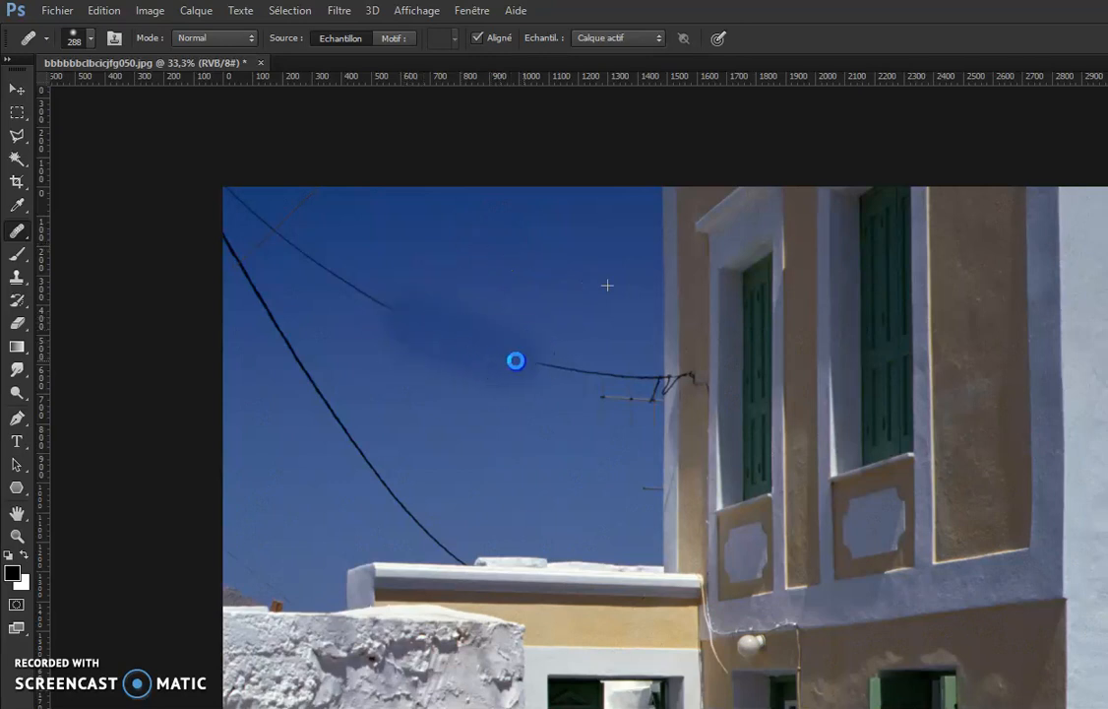
drag(546, 320, 415, 349)
drag(511, 279, 336, 274)
drag(404, 322, 307, 258)
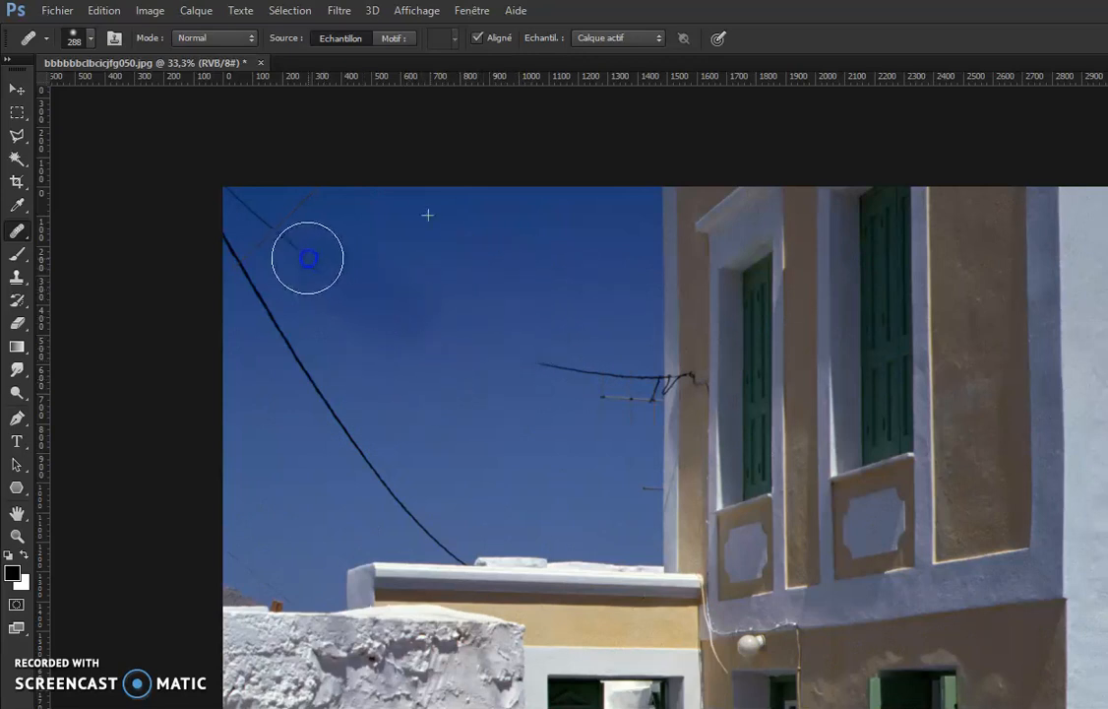
- Reduce the Healing Brush to 200 px and erase the rest of the upper cable and the crossing wire near the sky's corner
mouse_move(443, 334)
mouse_down()
mouse_move(398, 379)
mouse_move(404, 344)
mouse_move(417, 384)
mouse_up()
drag(393, 289, 386, 298)
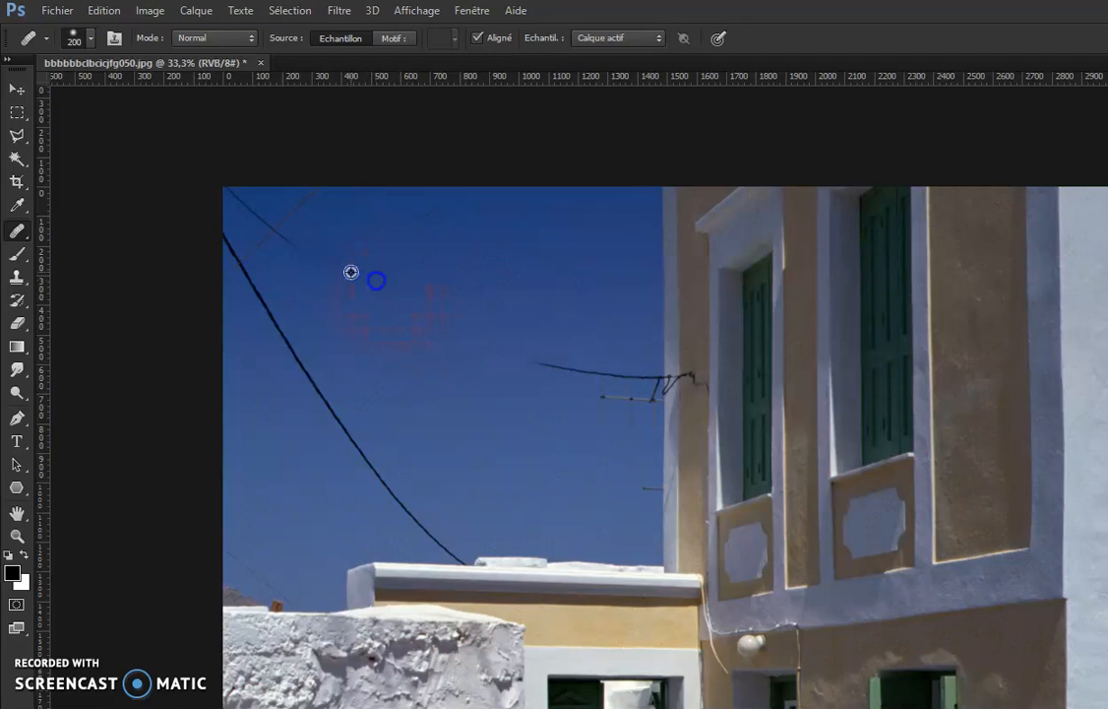
mouse_move(269, 230)
mouse_down()
mouse_move(308, 214)
mouse_move(302, 242)
mouse_move(356, 197)
mouse_move(509, 203)
mouse_move(376, 277)
mouse_up()
alt+click(390, 266)
drag(237, 202, 255, 206)
drag(340, 272, 317, 279)
- Heal away the thick diagonal cable down toward the roof using samples of clean sky
alt+click(389, 255)
mouse_move(225, 250)
mouse_down()
mouse_move(286, 304)
mouse_move(272, 320)
mouse_move(395, 353)
mouse_up()
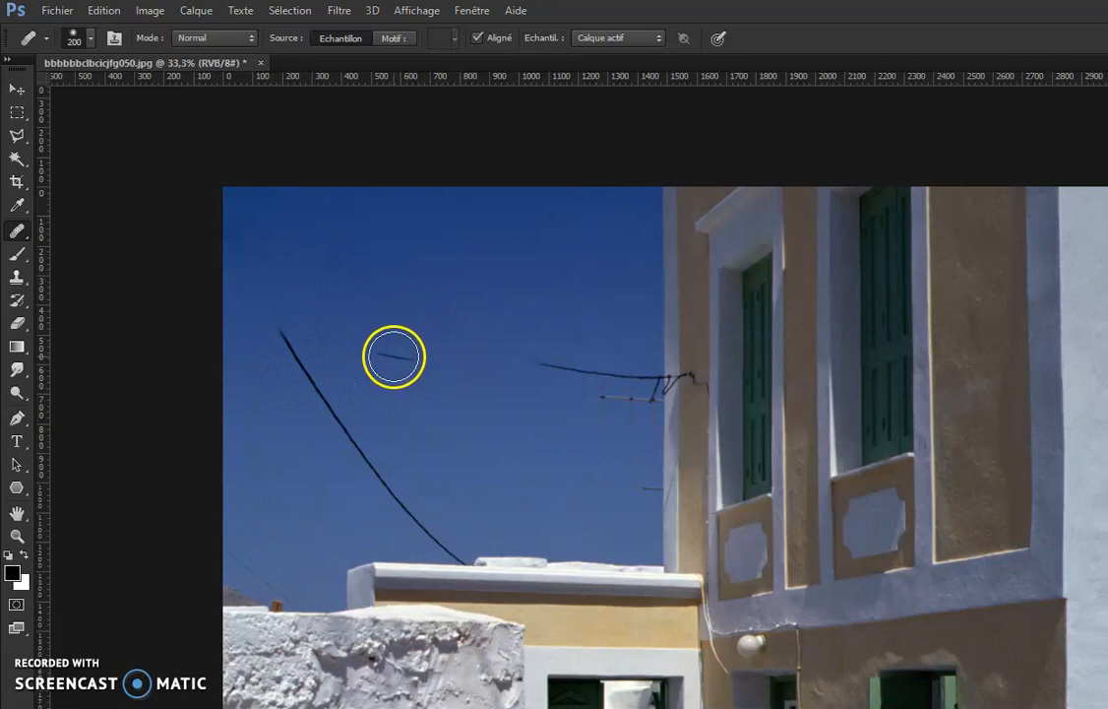
drag(308, 351, 316, 369)
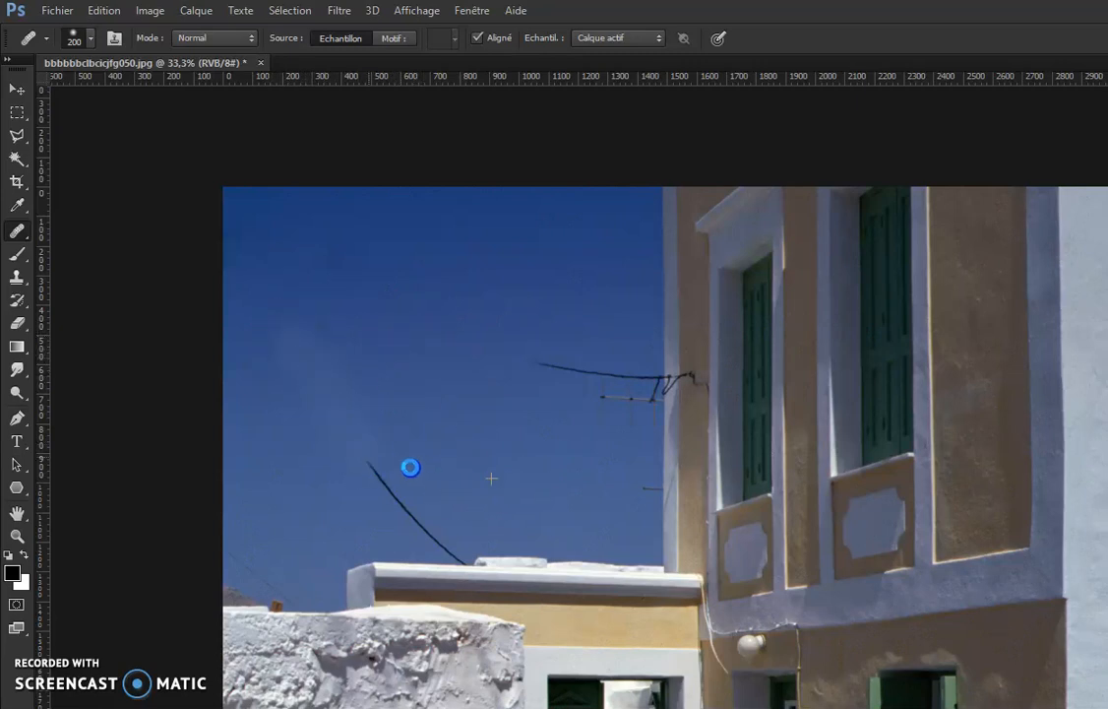
alt+click(285, 463)
mouse_move(368, 473)
mouse_down()
mouse_move(398, 491)
mouse_move(391, 509)
mouse_move(425, 512)
mouse_move(376, 510)
mouse_move(417, 556)
mouse_up()
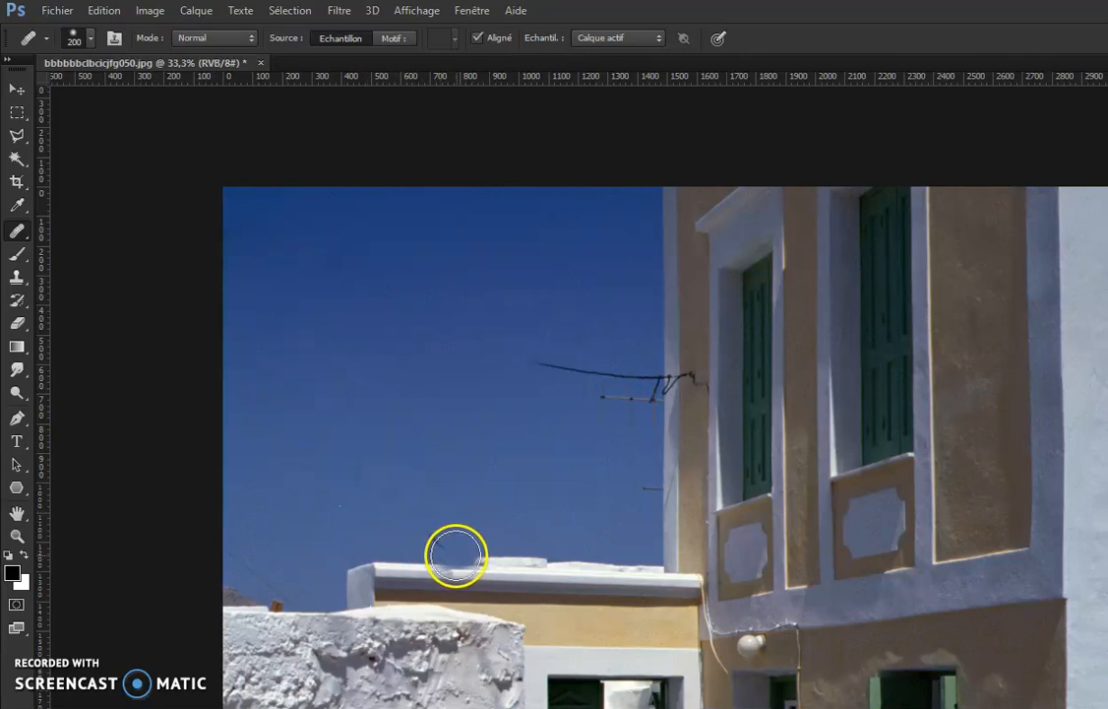
- Heal the horizontal cable running toward the house and the faint line above the white wall, using a 110 px brush for the small spots
drag(572, 365, 560, 361)
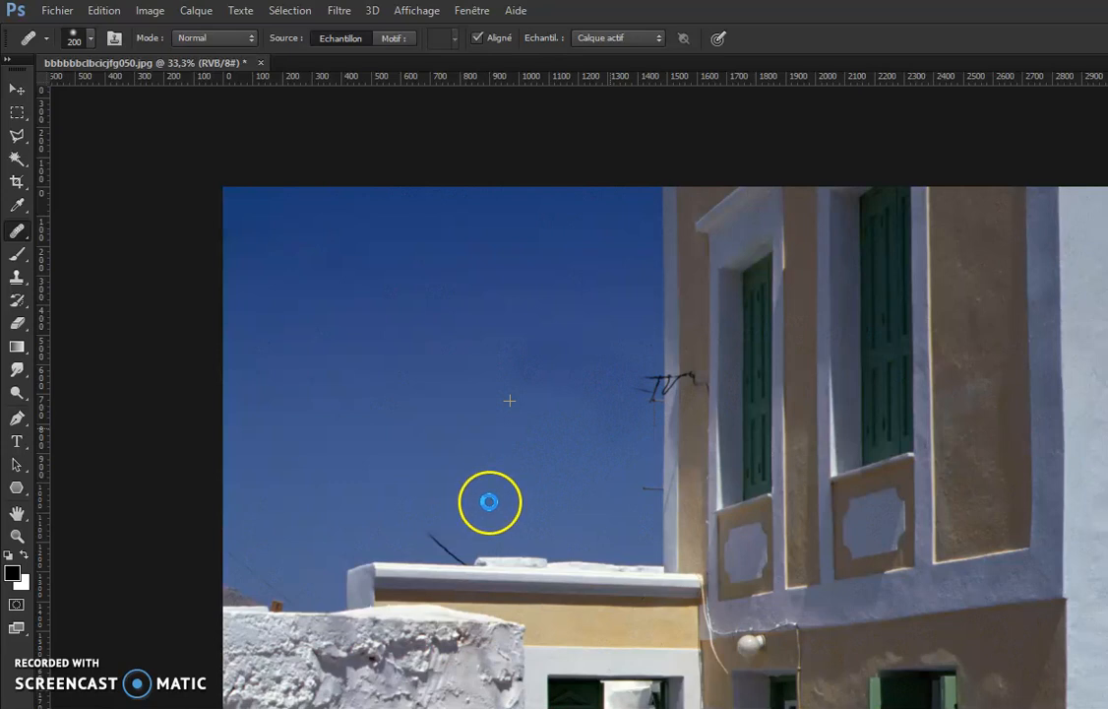
mouse_move(490, 505)
mouse_down()
mouse_move(307, 527)
mouse_move(272, 520)
mouse_move(239, 551)
mouse_move(410, 391)
mouse_move(470, 411)
mouse_up()
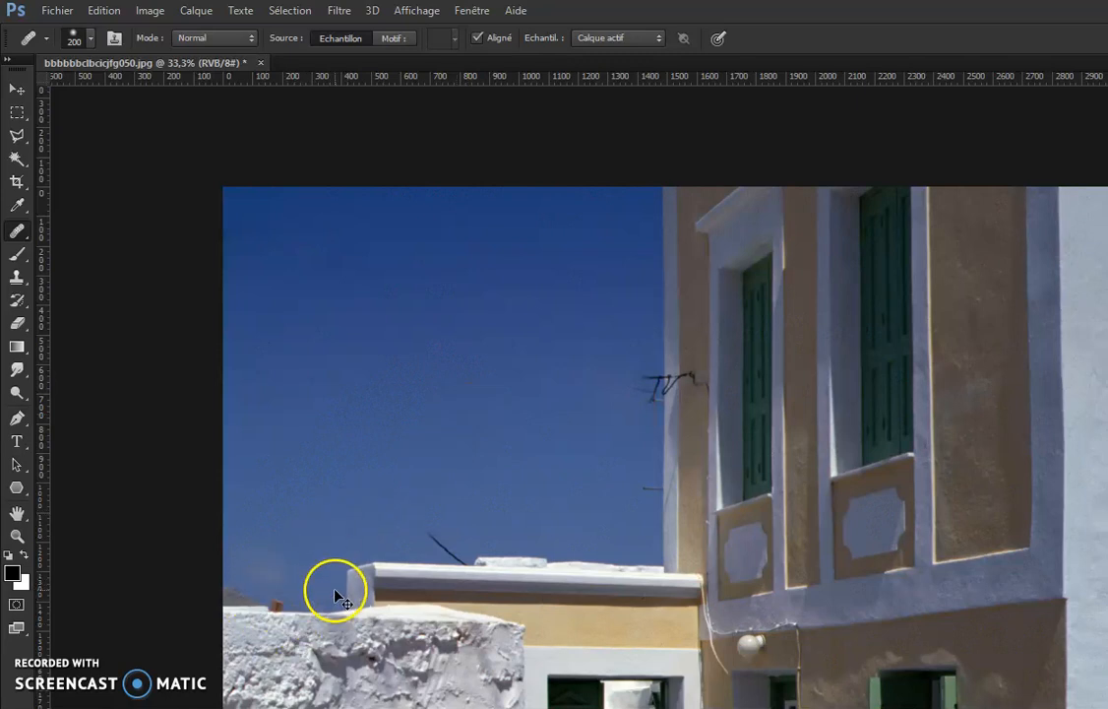
drag(280, 506, 274, 509)
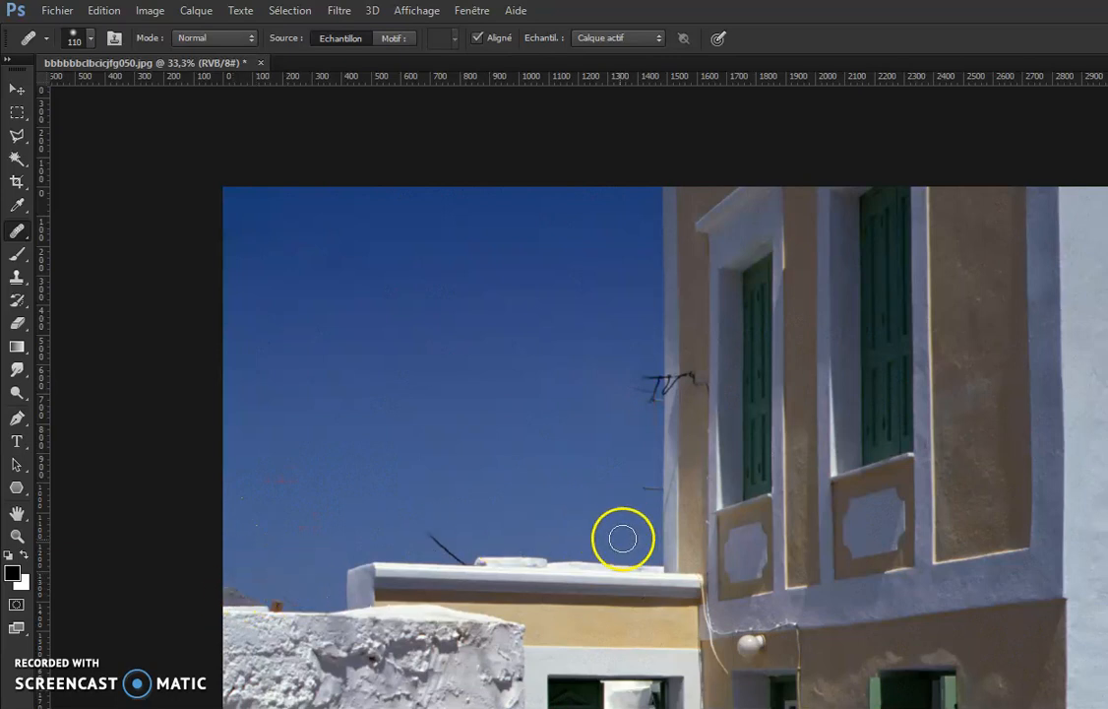
- Clone the clean building edge over the cable bracket with a 123 px Clone Stamp, and even out the adjacent sky at 166 px
drag(690, 468, 557, 459)
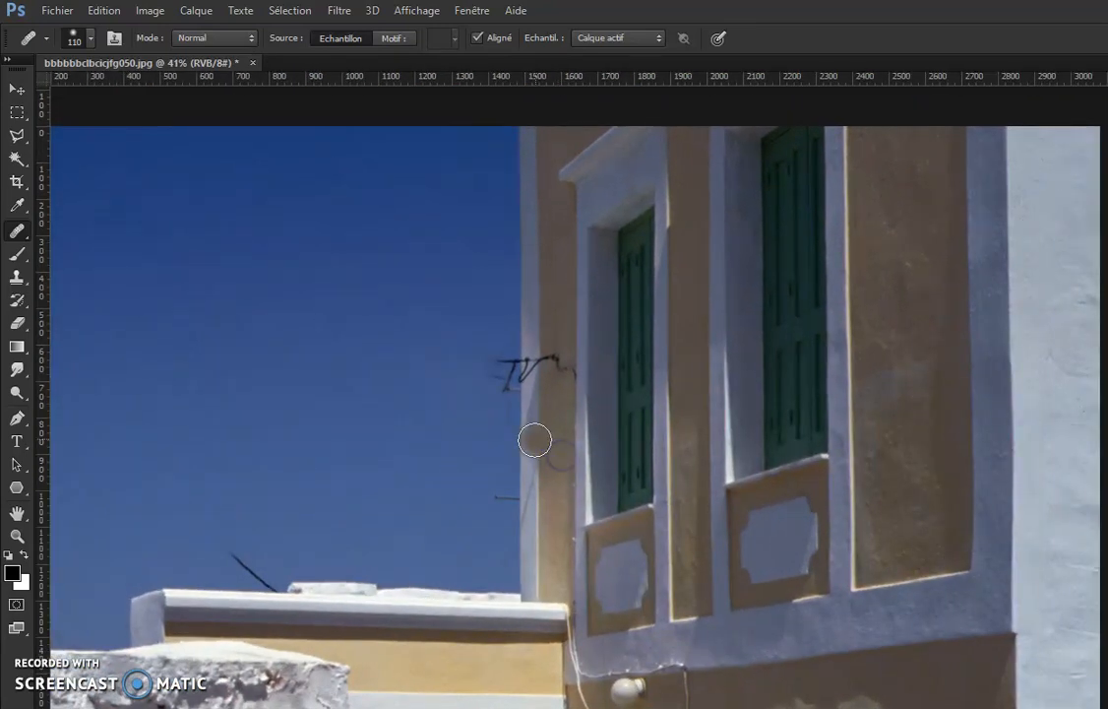
key(s)
alt+click(520, 305)
key(alt)
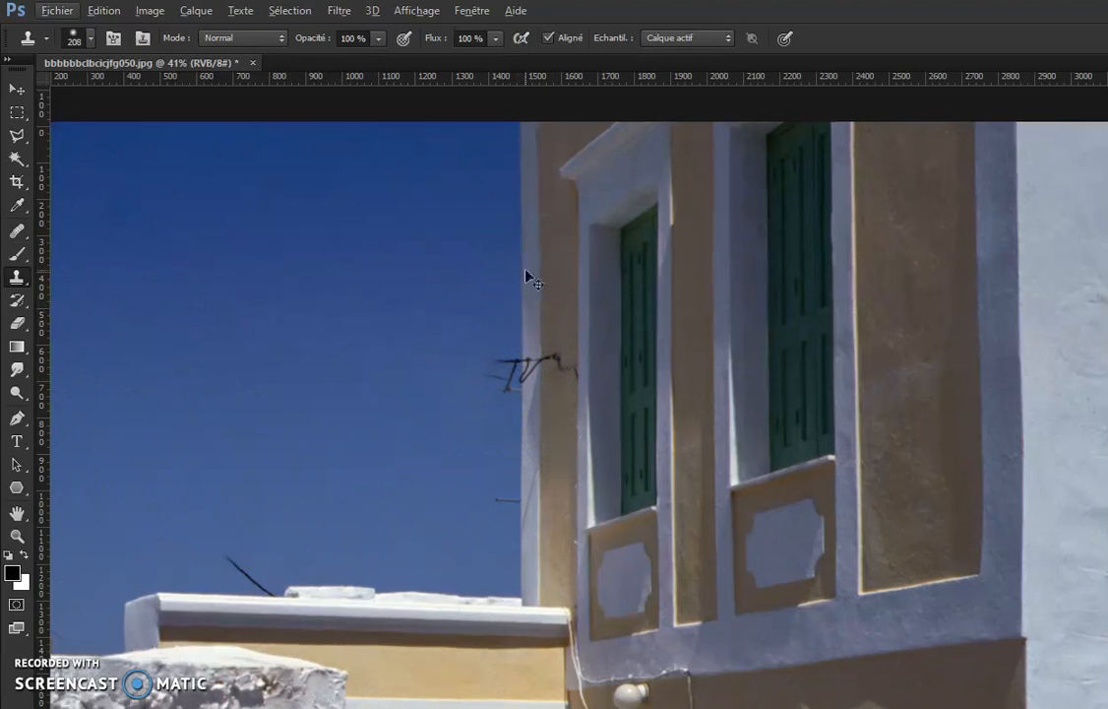
key(ctrl+plus)
alt+click(492, 279)
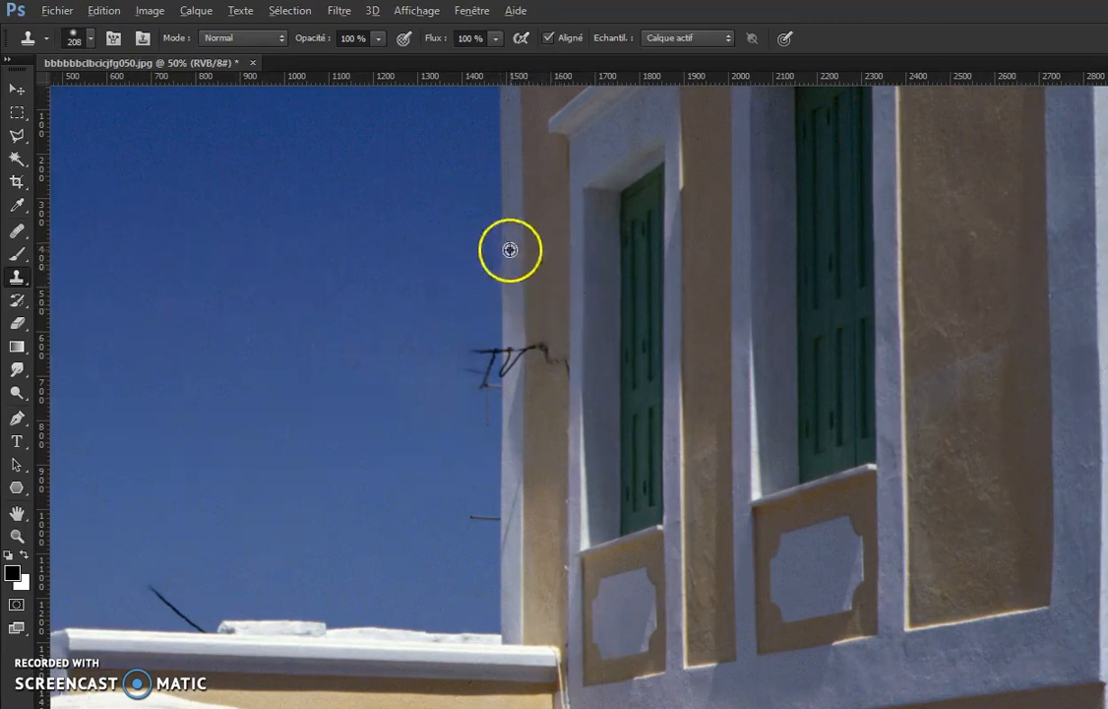
alt+right_click(501, 256)
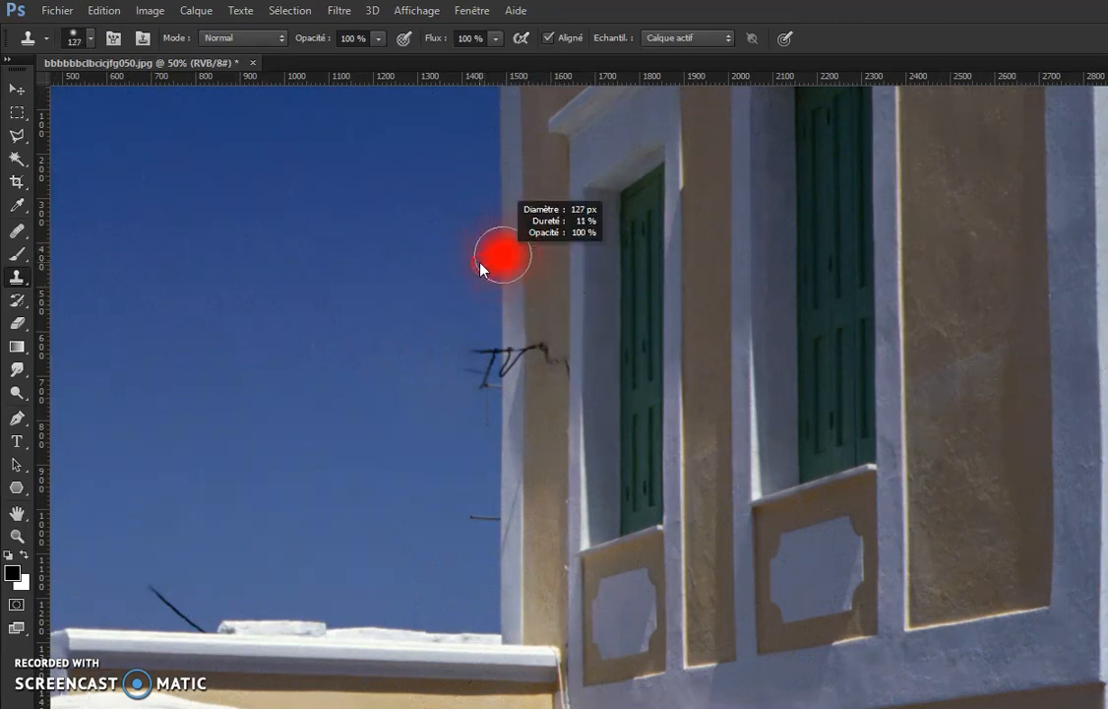
drag(69, 295, 84, 274)
alt+click(500, 257)
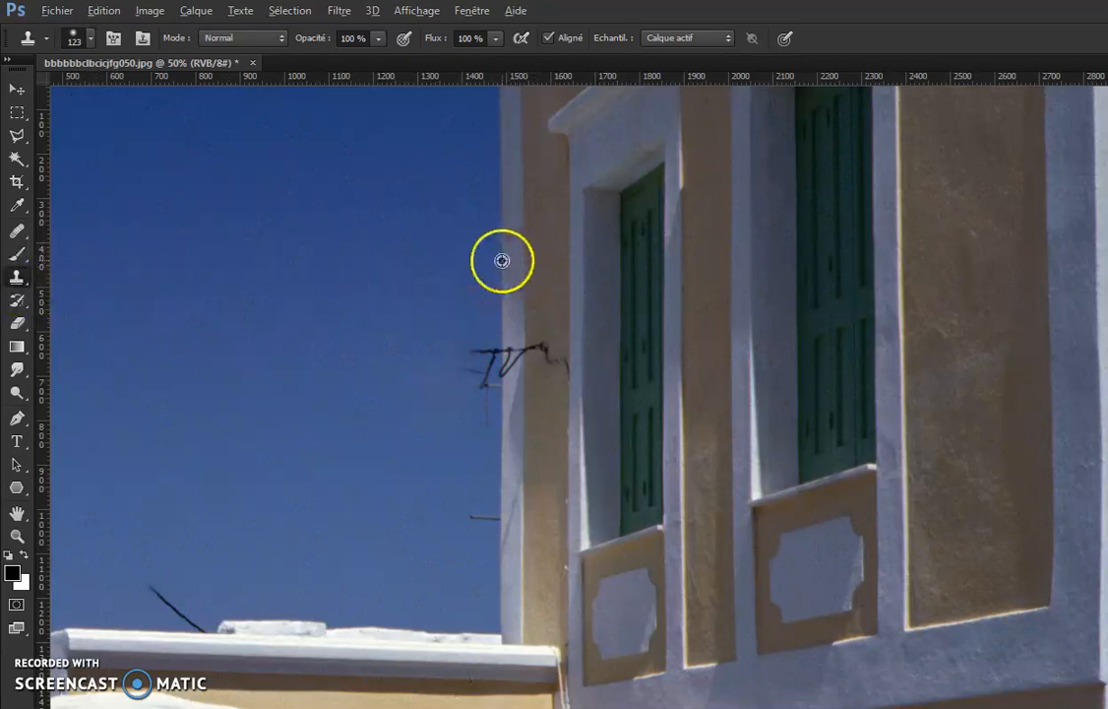
click(503, 348)
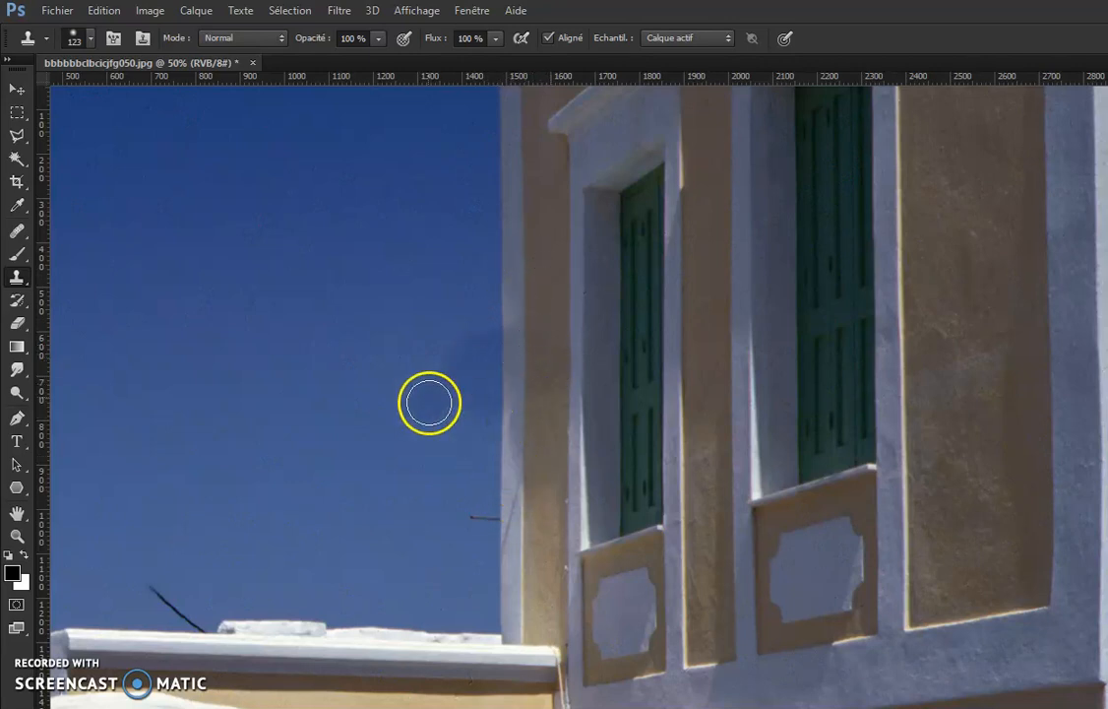
alt+right_click(305, 376)
drag(303, 375, 310, 371)
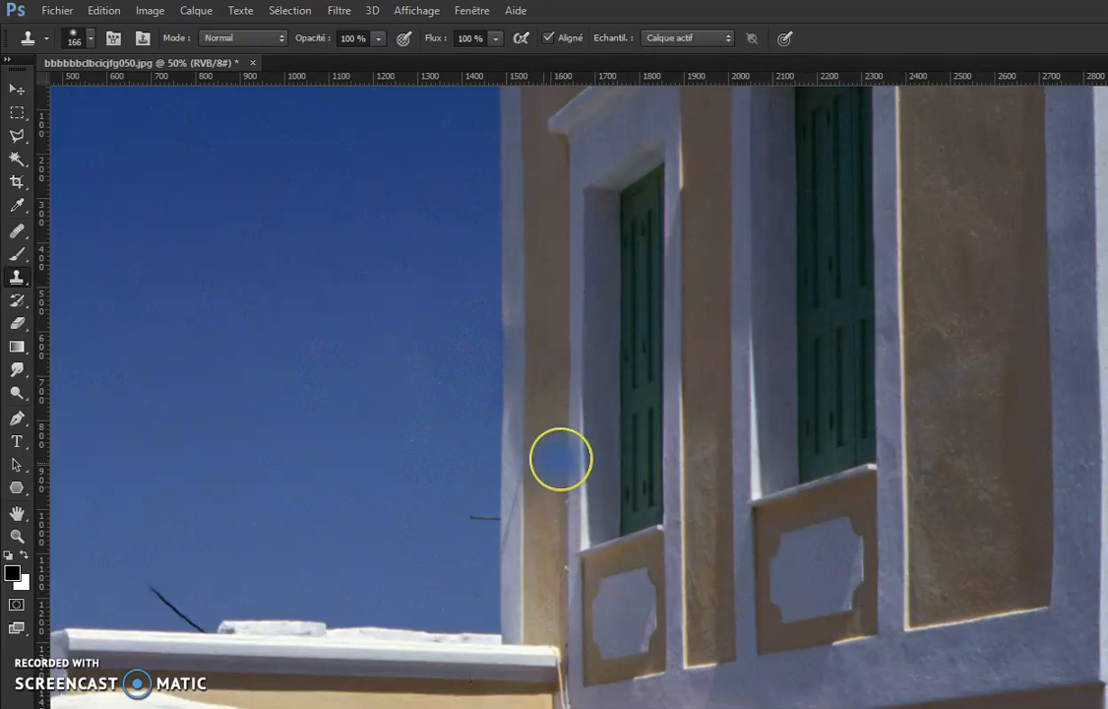
- Reduce the Clone Stamp to 82 px and remove the small rod at the building edge and the cable stub above the roof
alt+right_click(492, 573)
mouse_move(493, 581)
mouse_down()
mouse_move(485, 569)
mouse_move(499, 580)
mouse_up()
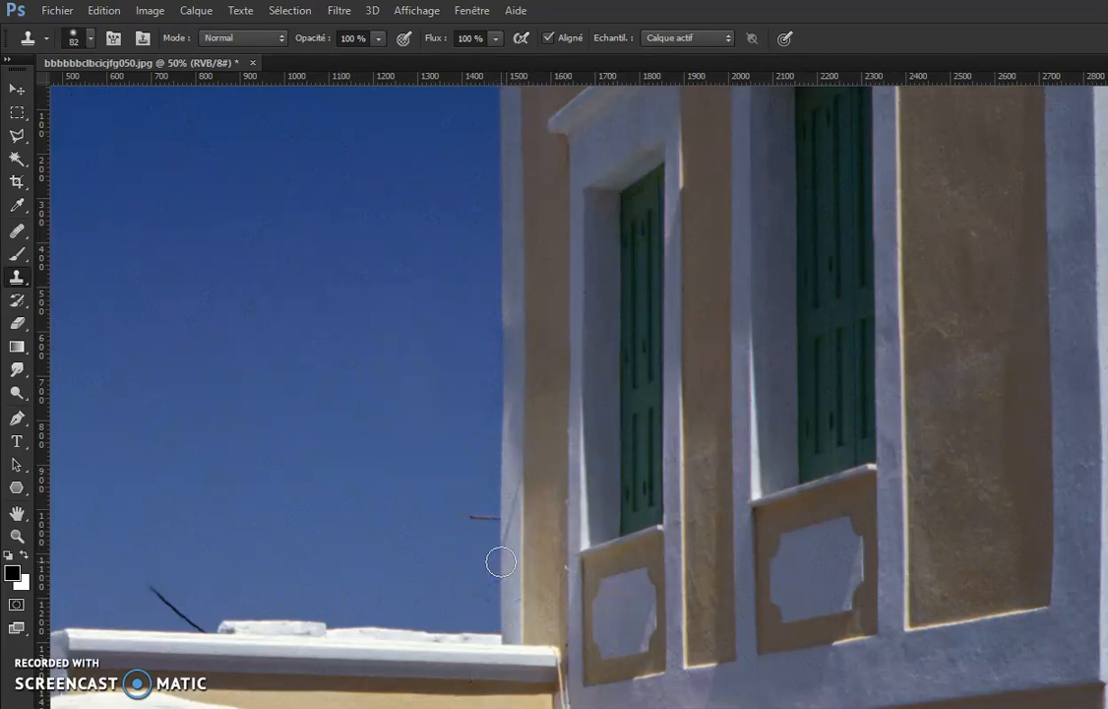
click(494, 526)
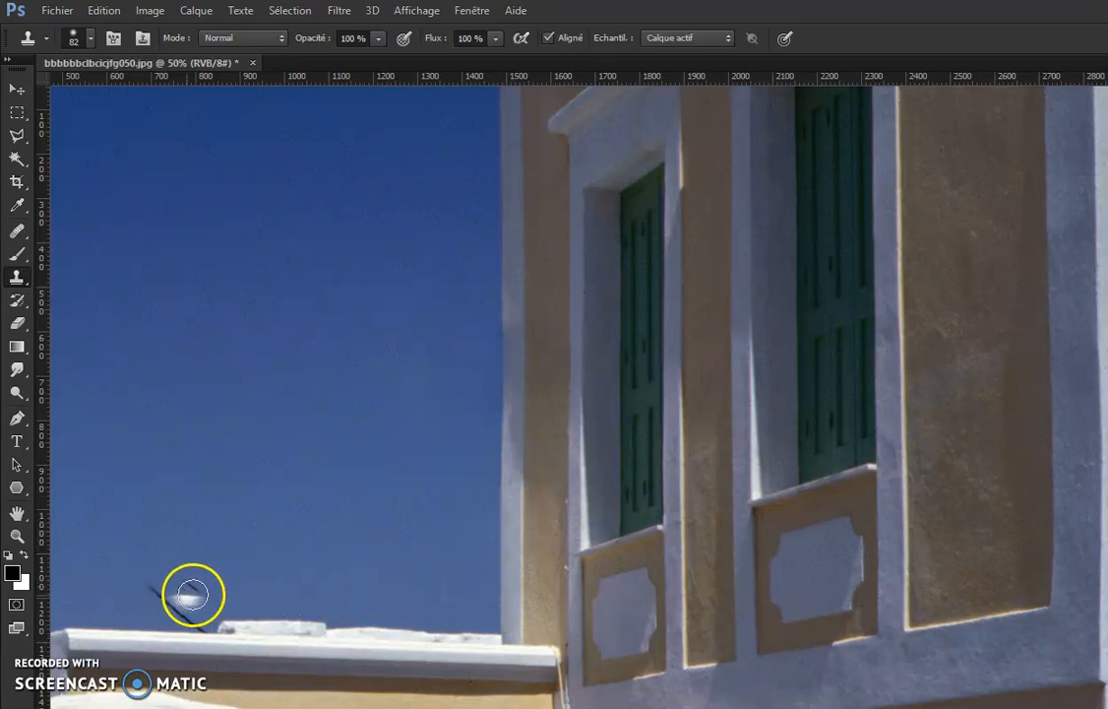
alt+click(133, 630)
mouse_move(185, 632)
mouse_down()
mouse_move(166, 636)
mouse_move(194, 635)
mouse_up()
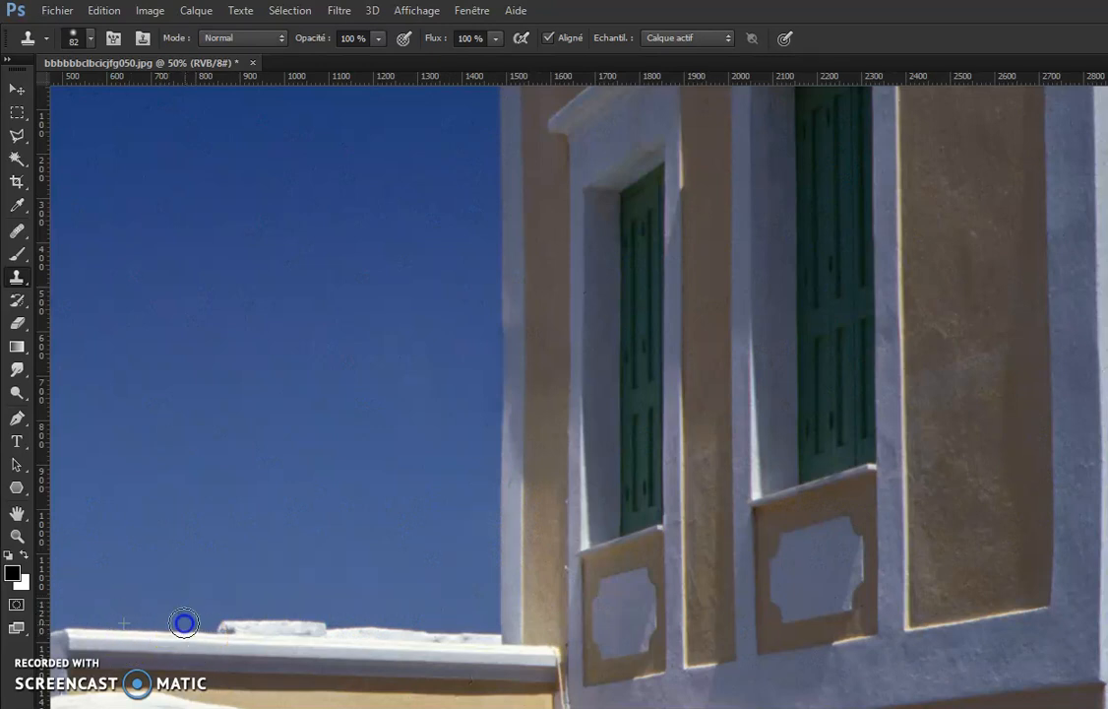
- Examine the roofline and the rest of the house facade for remaining cables and fixtures
drag(290, 532, 643, 469)
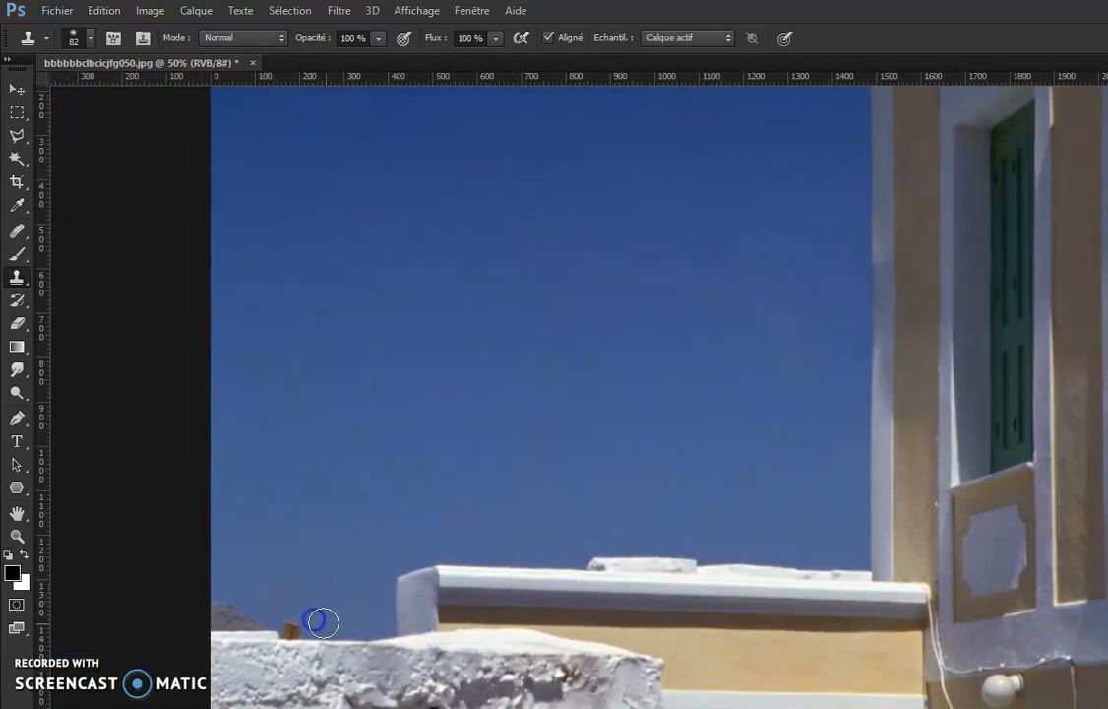
drag(781, 566, 404, 521)
mouse_move(554, 530)
mouse_down()
mouse_move(550, 511)
mouse_move(472, 463)
mouse_up()
click(509, 571)
mouse_move(448, 541)
mouse_down()
mouse_move(504, 555)
mouse_move(446, 569)
mouse_up()
click(546, 548)
click(663, 530)
drag(649, 526, 473, 483)
click(702, 475)
click(484, 476)
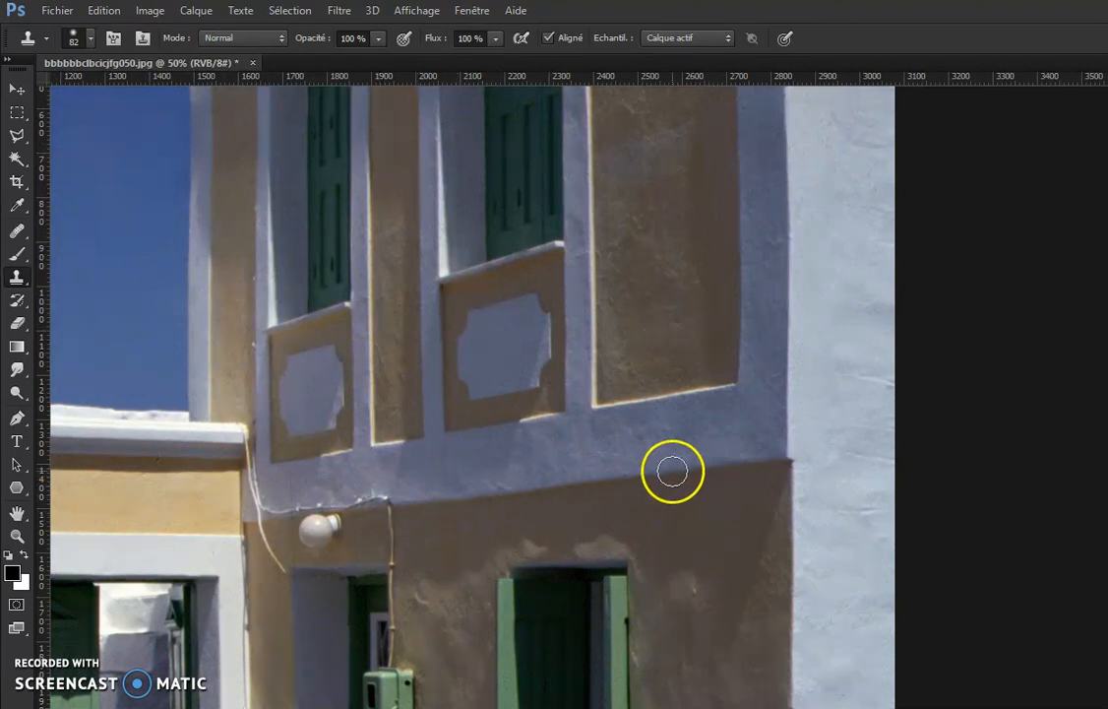
- Clone the clean moulding edge over the white cable and round lamp on the facade with a 150 px Clone Stamp
alt+right_click(659, 477)
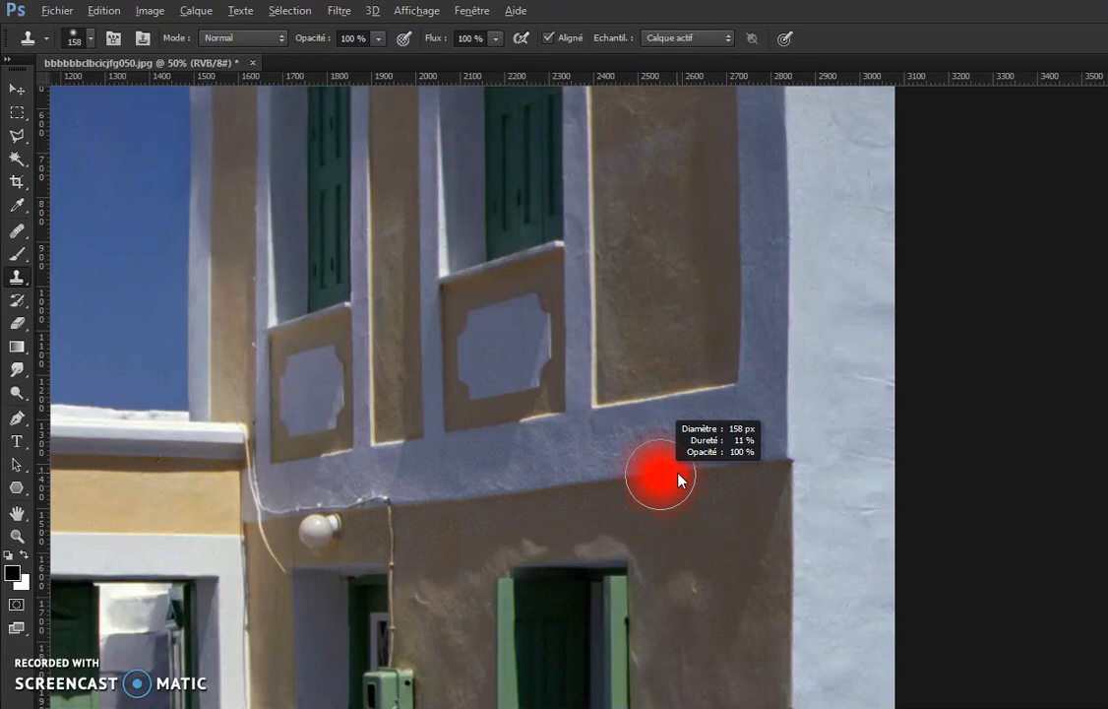
drag(678, 474, 662, 471)
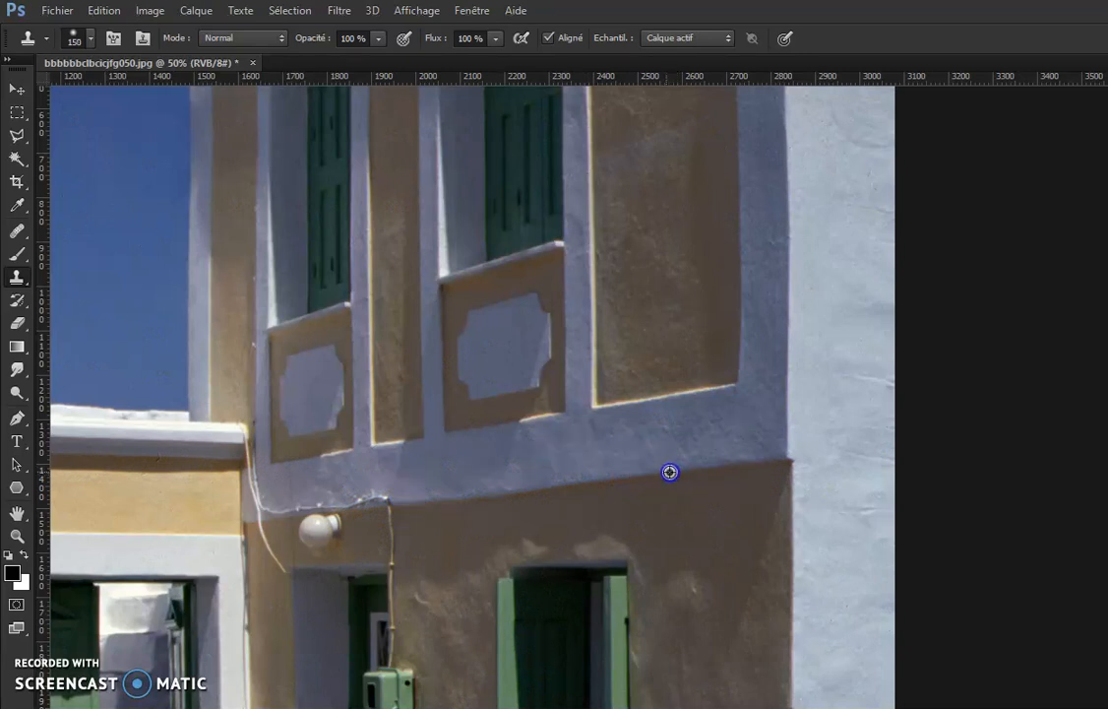
click(346, 513)
click(375, 508)
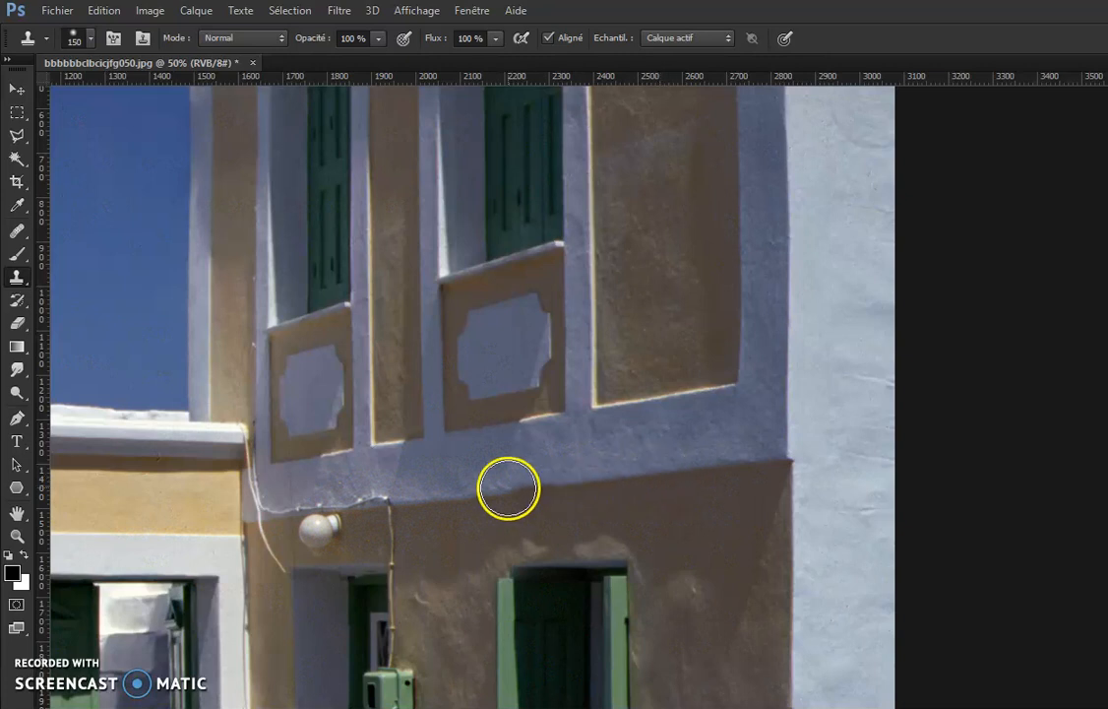
drag(380, 507, 272, 505)
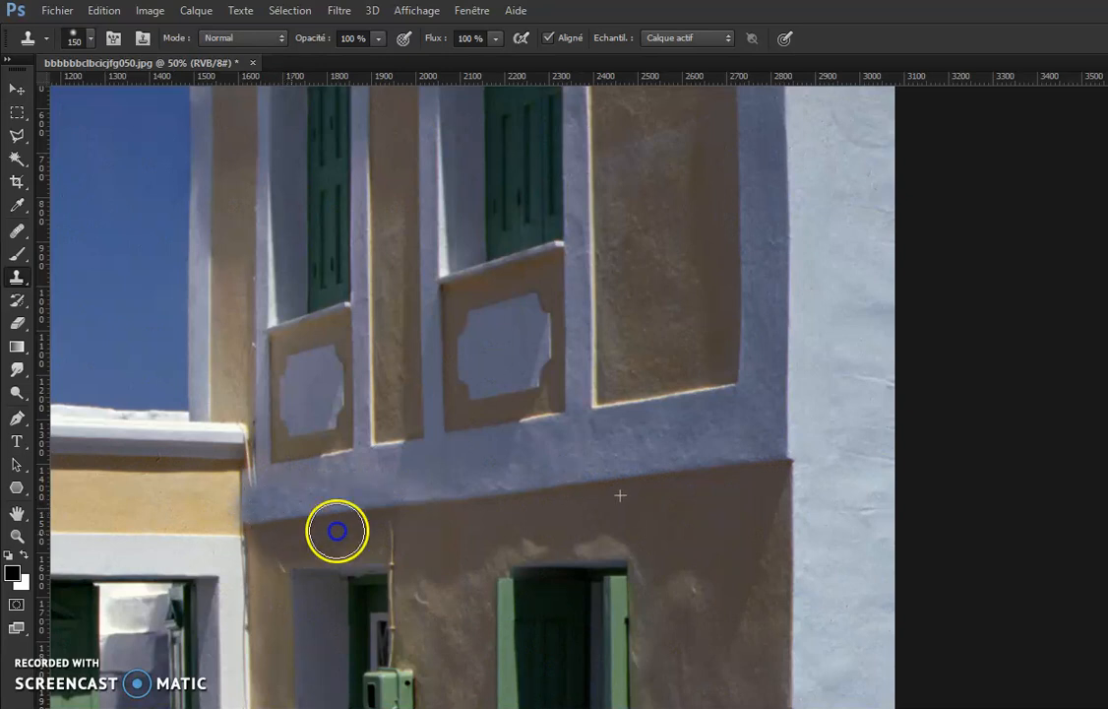
drag(305, 530, 264, 521)
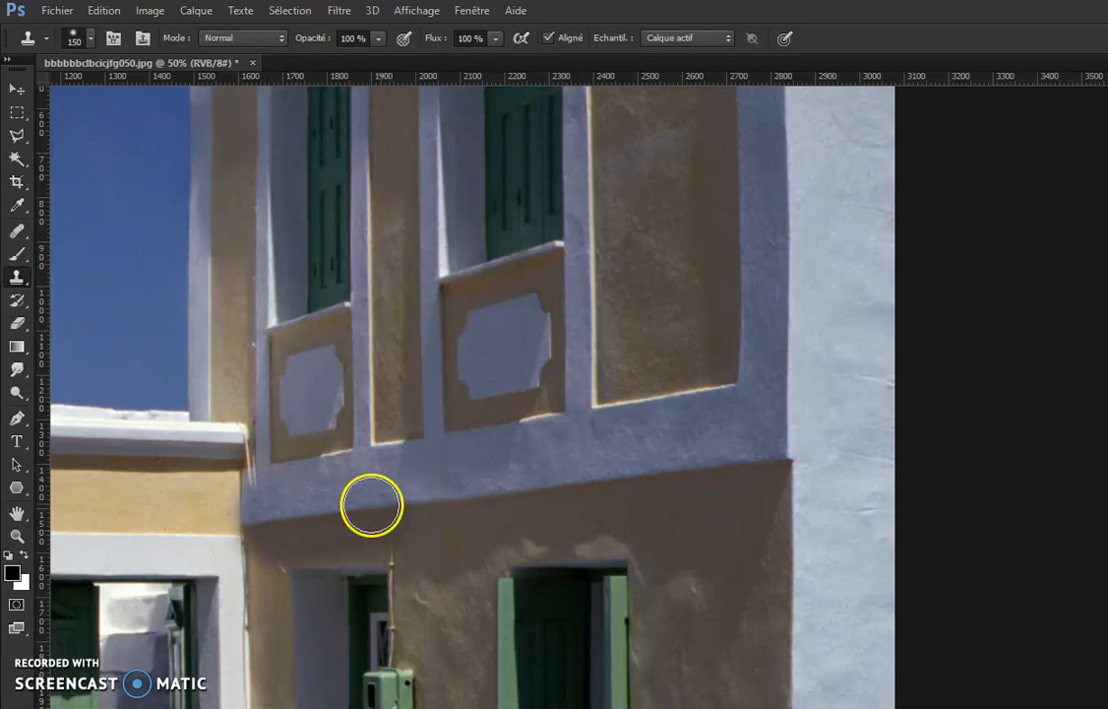
drag(335, 509, 315, 513)
- Clone out the cable remnant beside the end of the white cornice with a 36 px Clone Stamp
drag(299, 461, 300, 458)
drag(239, 399, 251, 468)
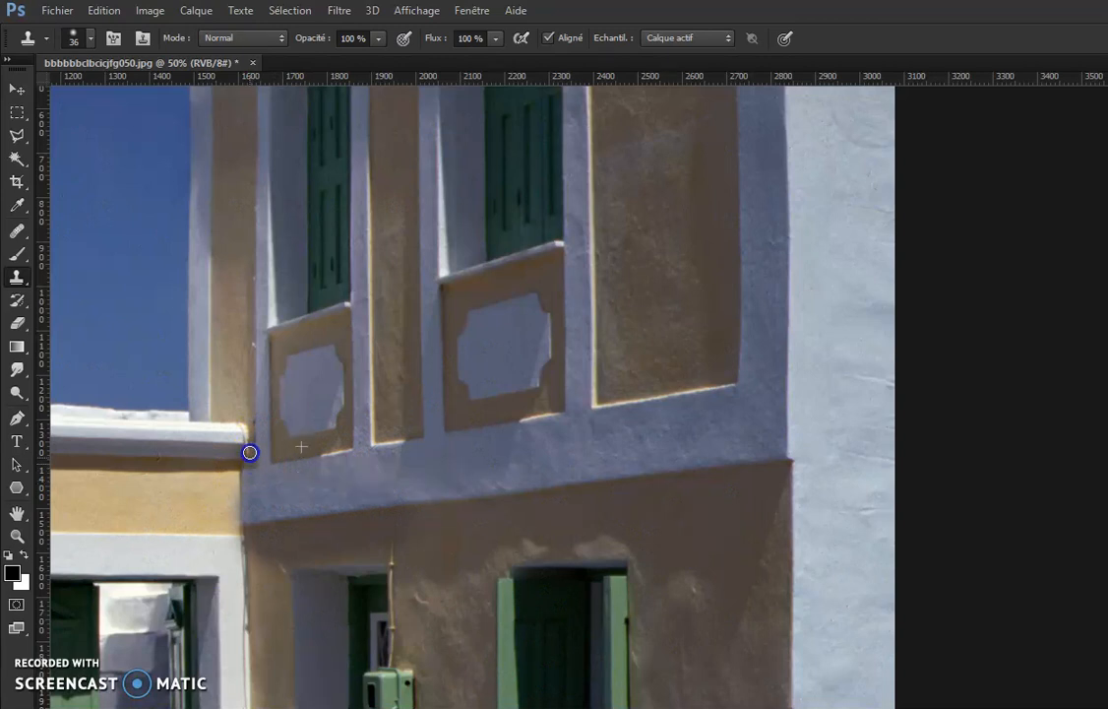
drag(247, 448, 220, 433)
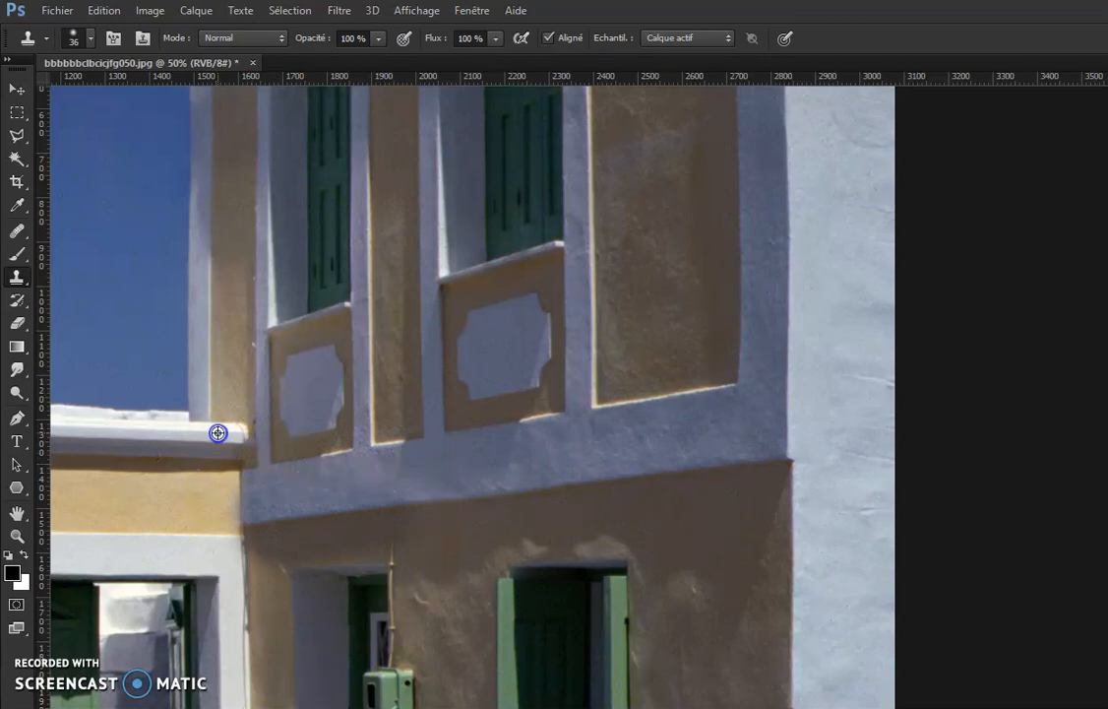
- Outline the wall area beside the vertical conduit above the green meter box with the Polygonal Lasso
mouse_move(482, 608)
mouse_down()
mouse_move(464, 480)
mouse_move(384, 507)
mouse_move(396, 549)
mouse_move(423, 457)
mouse_up()
key(ctrl+plus)
mouse_move(515, 540)
mouse_down()
mouse_move(403, 518)
mouse_move(470, 455)
mouse_up()
mouse_move(366, 409)
mouse_down()
mouse_move(396, 496)
mouse_move(381, 492)
mouse_up()
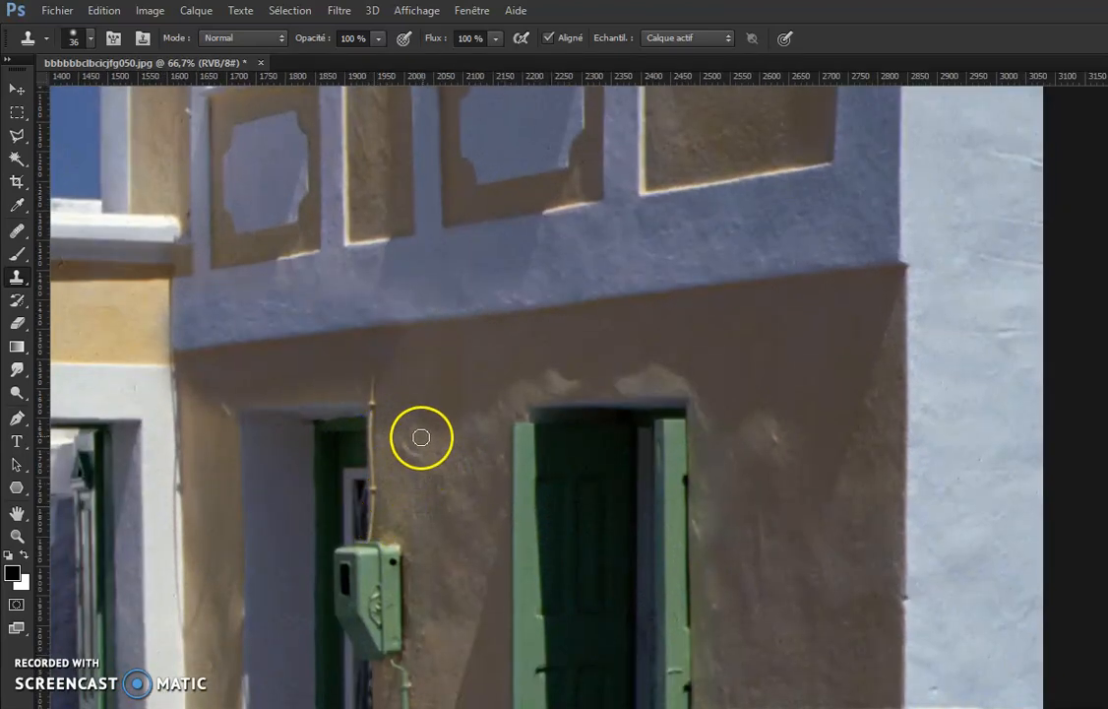
key(l)
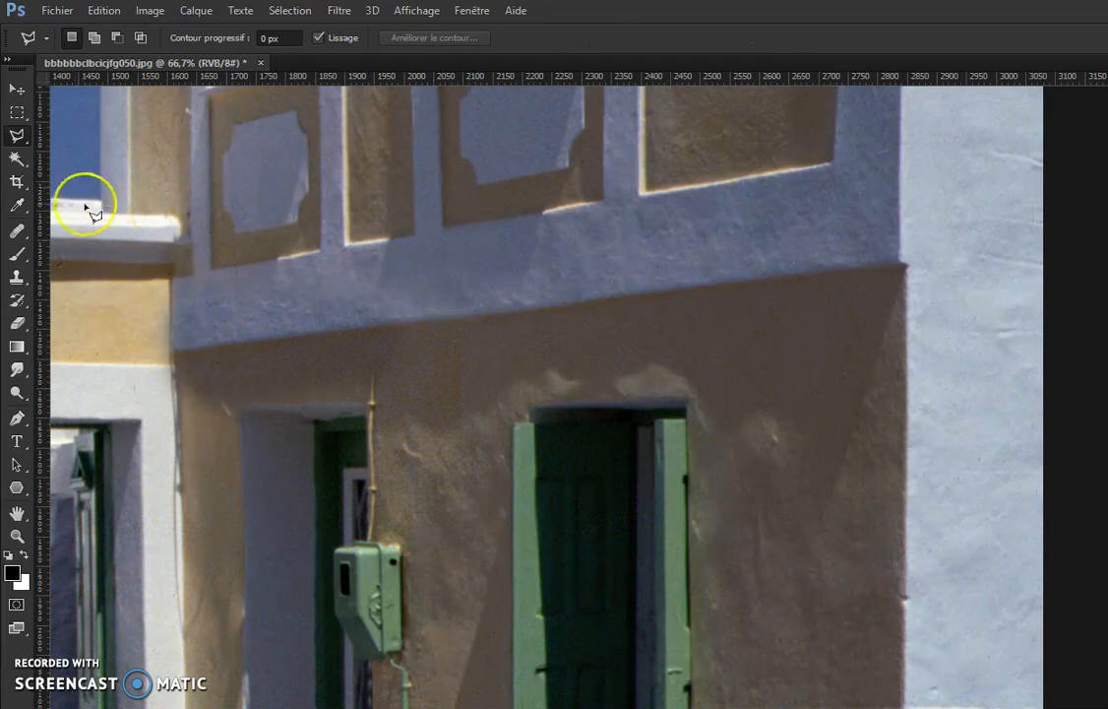
click(424, 377)
click(364, 363)
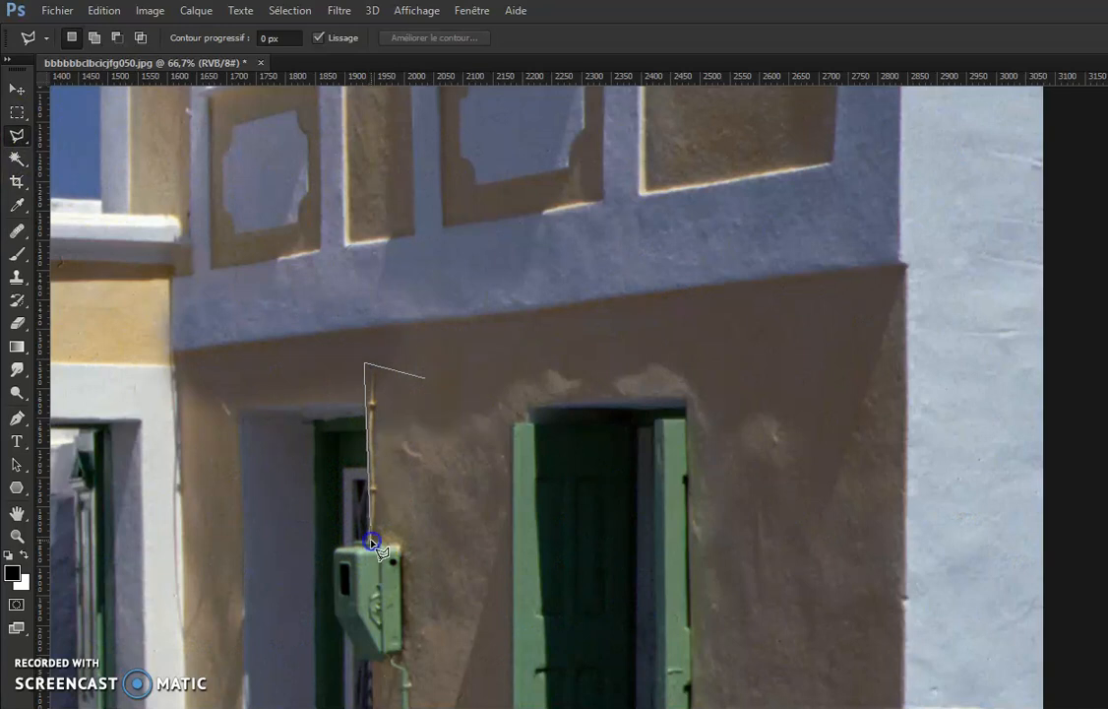
click(453, 544)
click(430, 382)
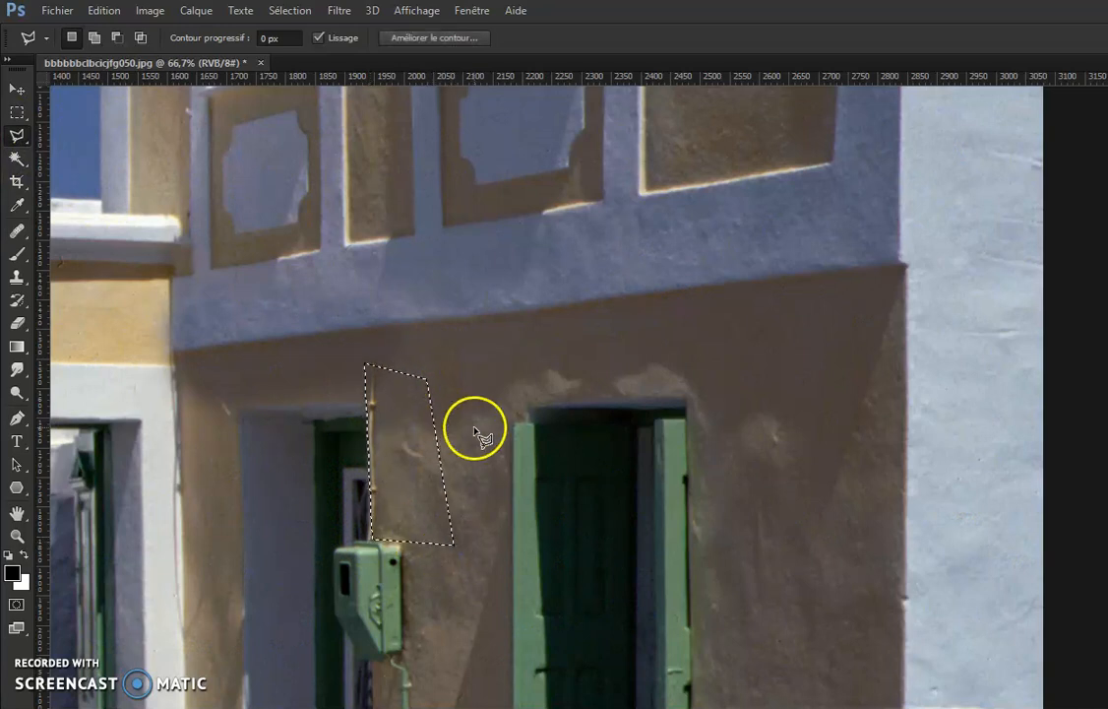
- Feather the wall selection above the green meter box with a radius of 1 pixel
click(290, 12)
mouse_move(332, 230)
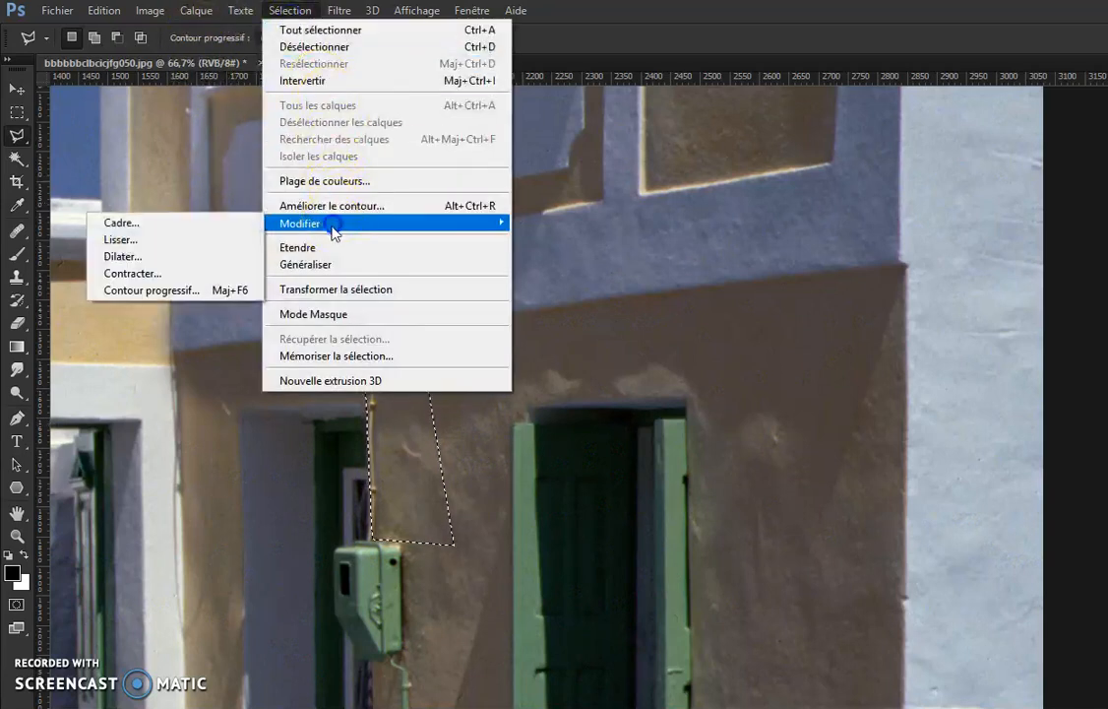
click(177, 292)
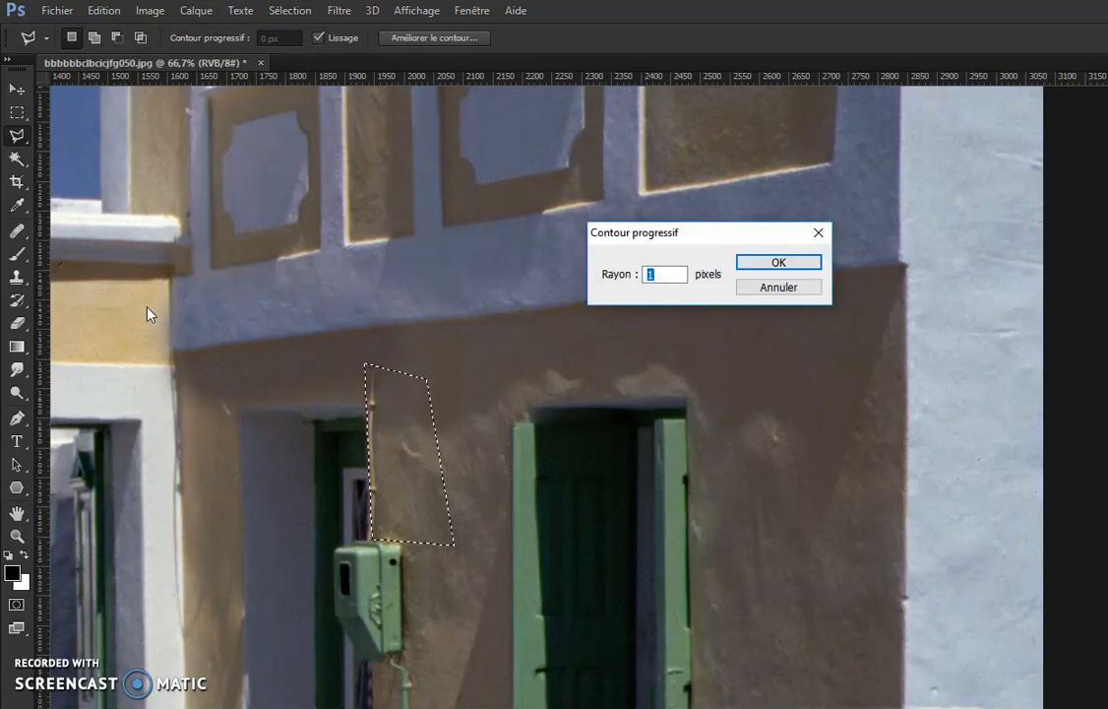
key(Return)
- Clone clean wall plaster over the vertical conduit inside the selection with an 89 px Clone Stamp, and deselect the area
key(s)
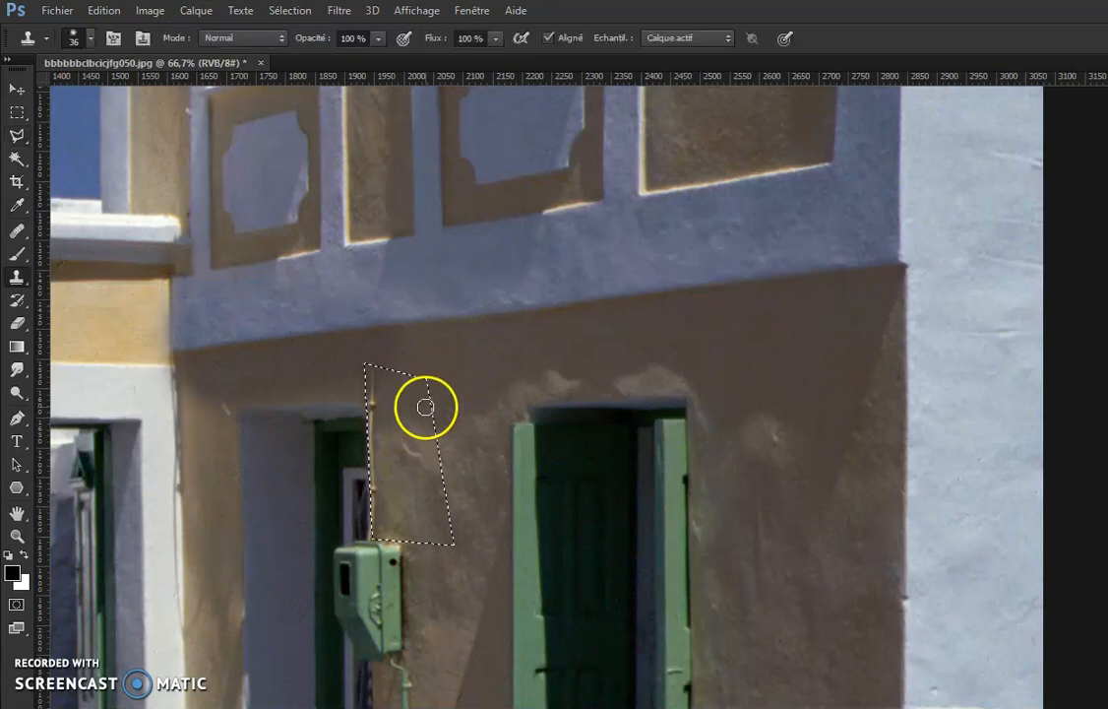
alt+right_click(425, 414)
drag(436, 418, 438, 408)
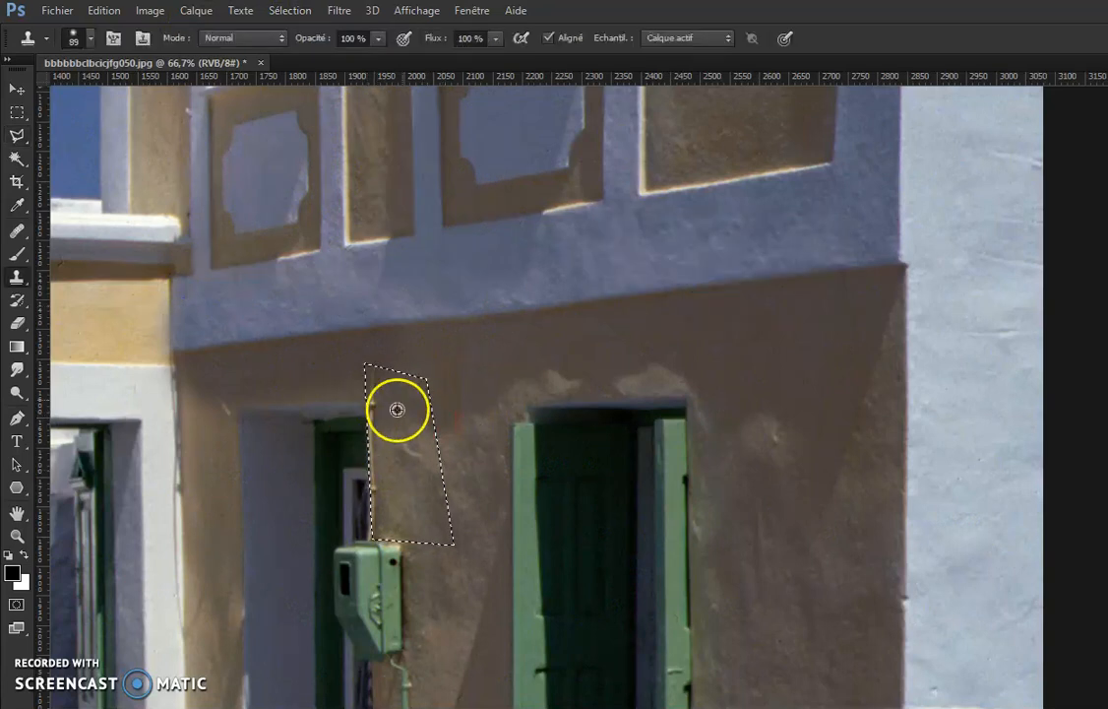
mouse_move(460, 416)
mouse_down()
mouse_move(379, 430)
mouse_move(368, 384)
mouse_move(371, 512)
mouse_move(371, 374)
mouse_up()
key(ctrl+d)
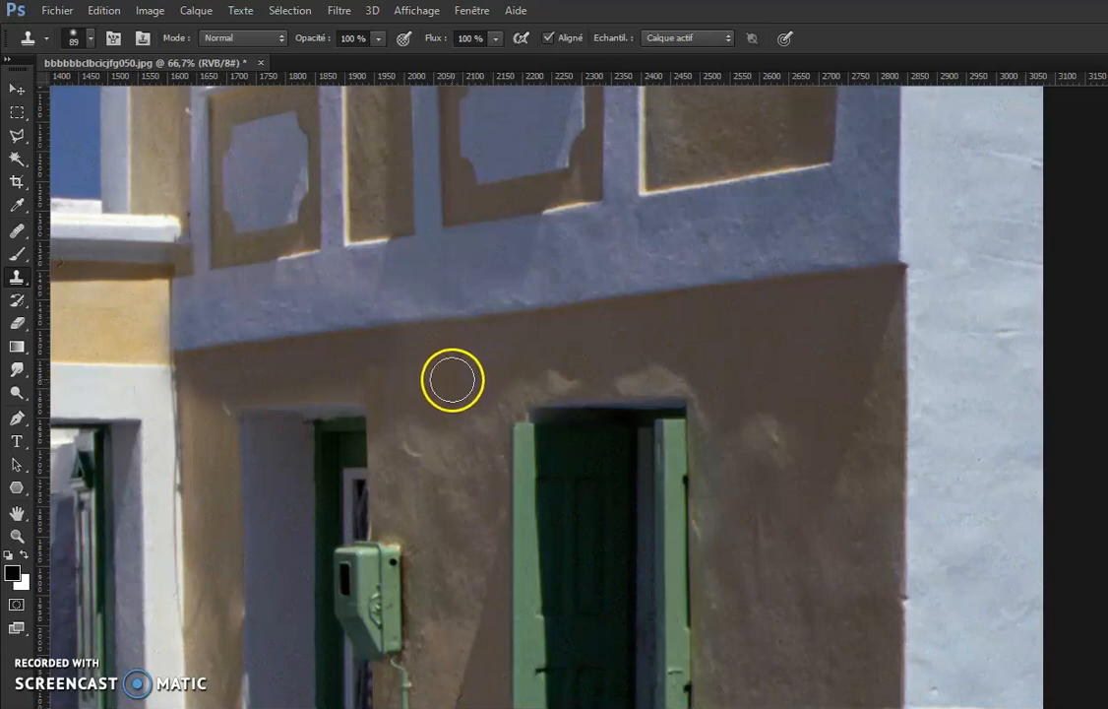
- Clone darker plain plaster over the wall beside the upper corner of the green-shuttered window, undoing the first stroke and repainting
mouse_move(618, 376)
mouse_down()
mouse_move(557, 427)
mouse_move(511, 427)
mouse_up()
key(ctrl+z)
mouse_move(512, 354)
mouse_down()
mouse_move(492, 390)
mouse_move(463, 377)
mouse_move(414, 418)
mouse_move(357, 379)
mouse_move(470, 366)
mouse_move(416, 369)
mouse_move(456, 354)
mouse_move(376, 372)
mouse_move(622, 361)
mouse_move(467, 370)
mouse_move(507, 382)
mouse_move(473, 412)
mouse_move(469, 443)
mouse_move(454, 418)
mouse_move(473, 460)
mouse_move(488, 407)
mouse_move(536, 383)
mouse_move(498, 382)
mouse_up()
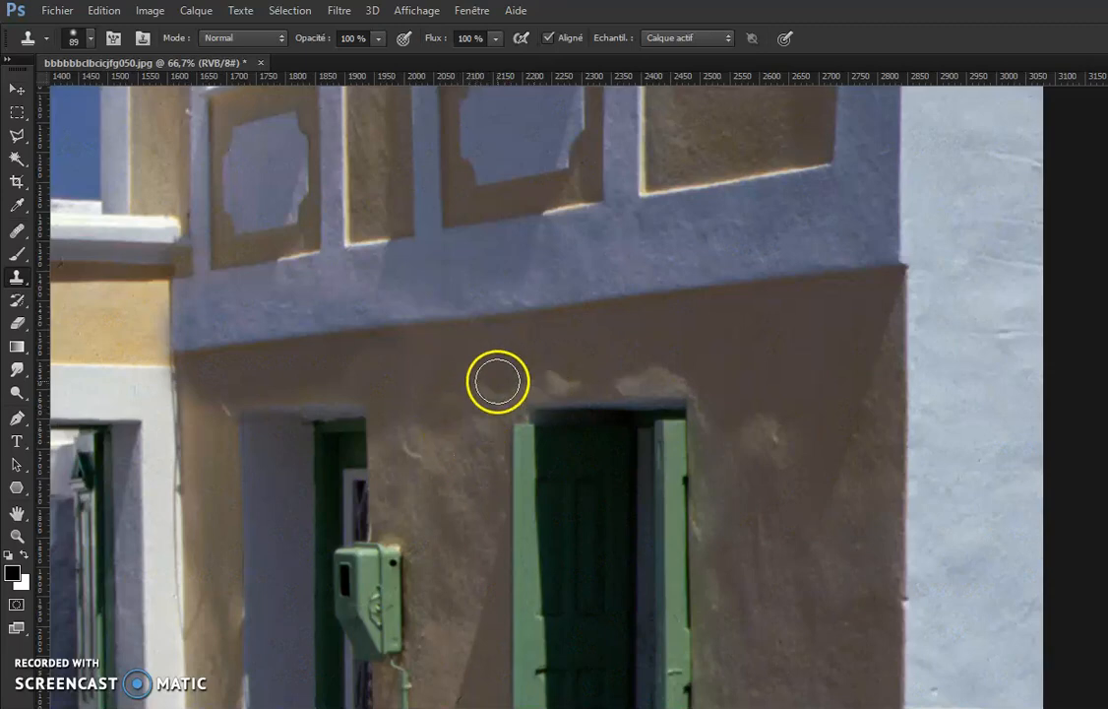
key(ctrl+0)
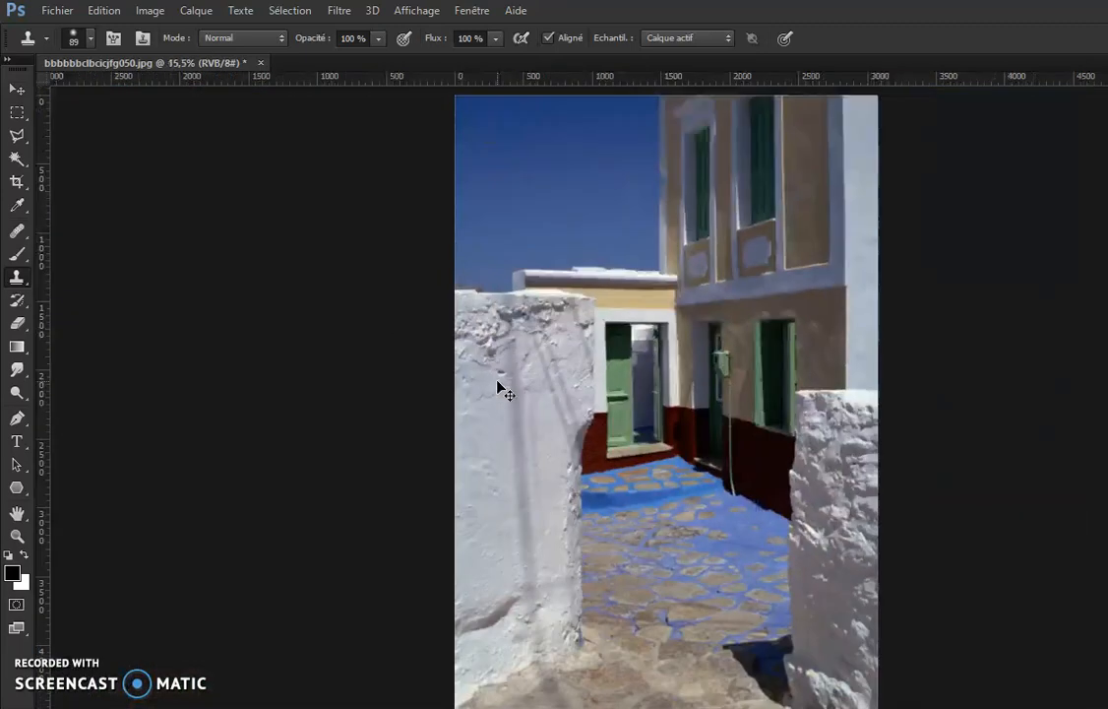
mouse_move(498, 381)
mouse_down()
mouse_move(647, 397)
mouse_move(751, 448)
mouse_move(722, 470)
mouse_move(616, 497)
mouse_up()
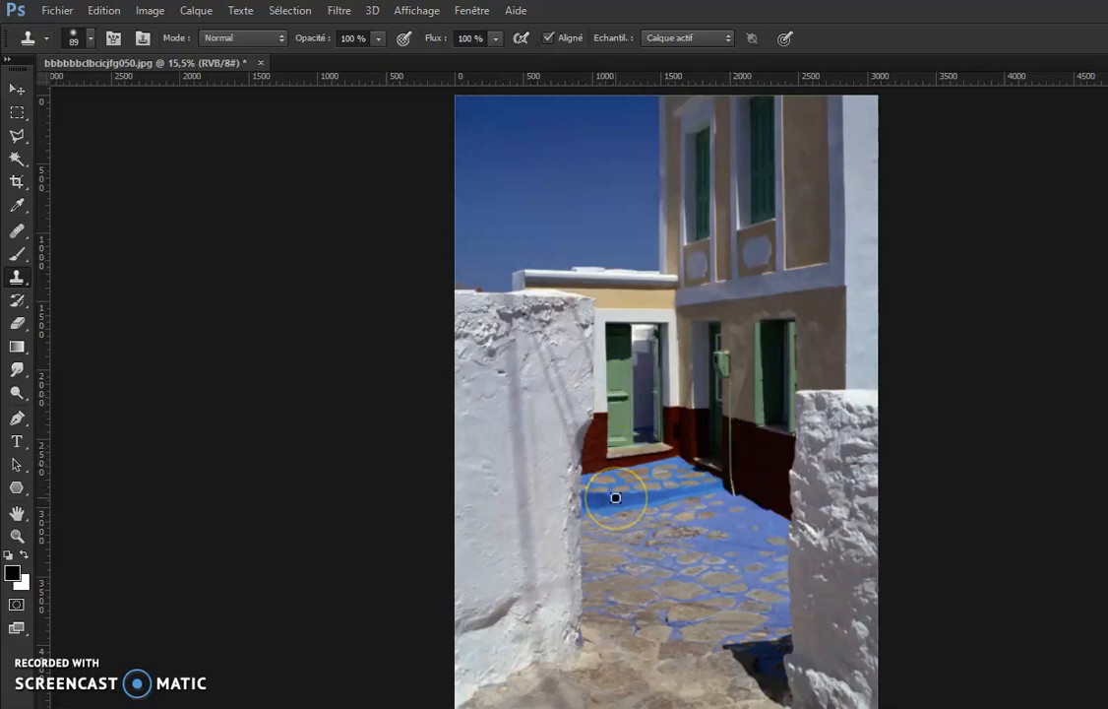